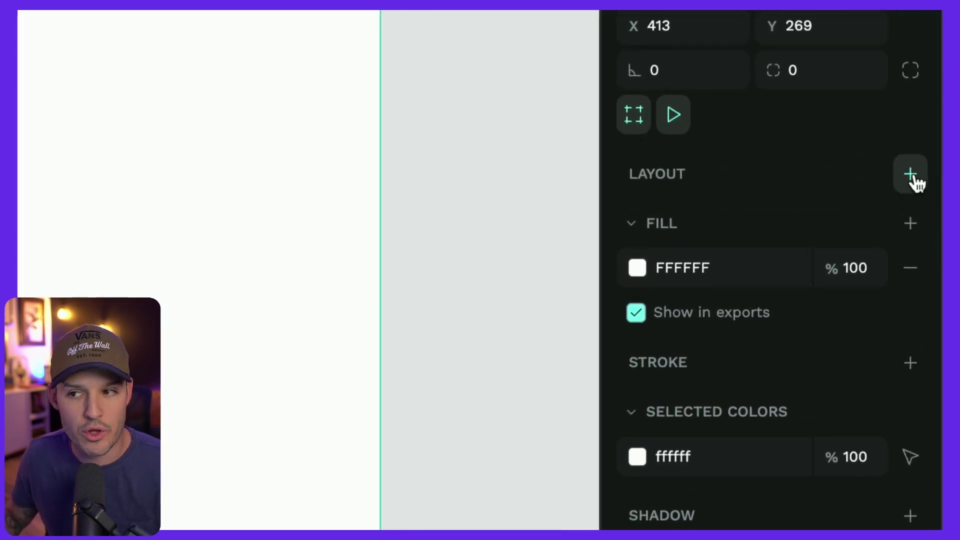
Step: Add a Grid layout to the white board, dividing it into a 2 × 2 grid
click(914, 176)
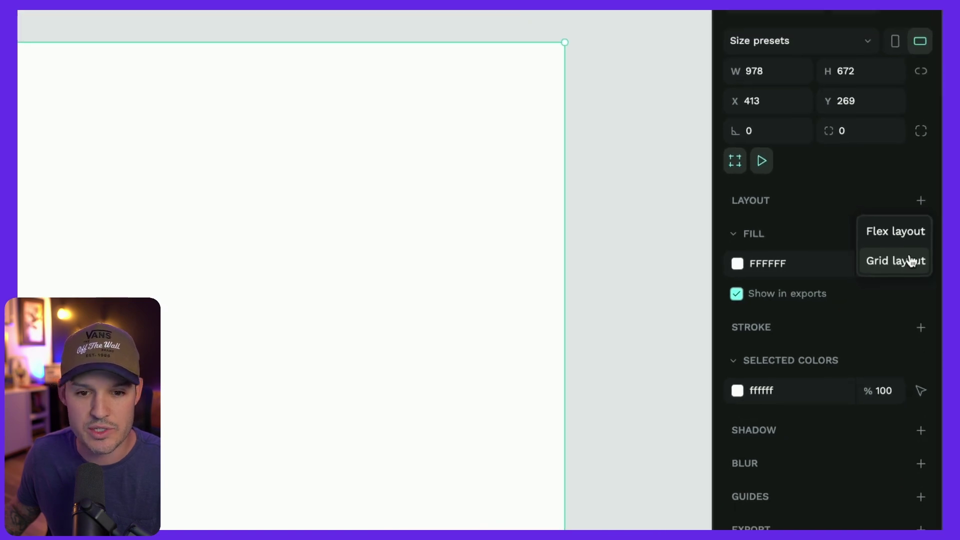
click(912, 262)
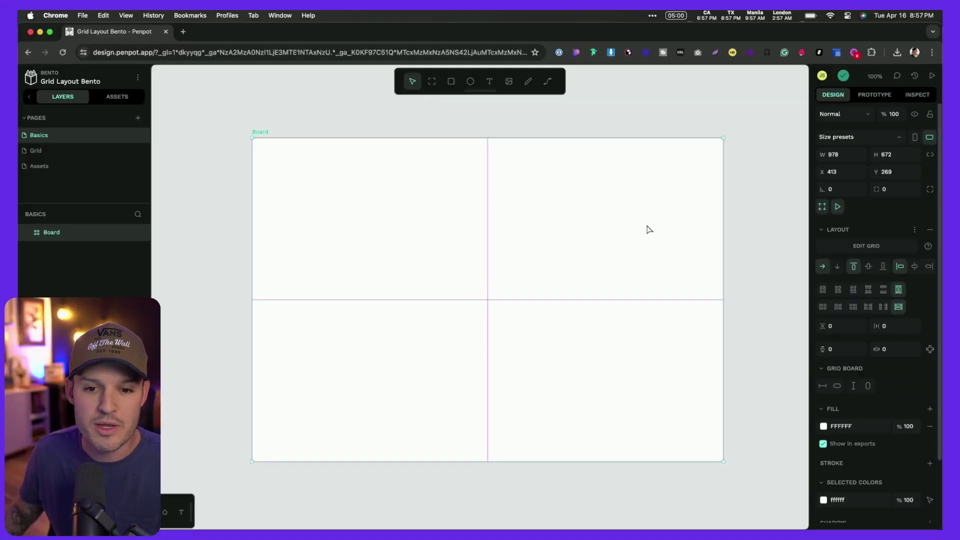
scroll(560, 255, right, 4)
click(699, 181)
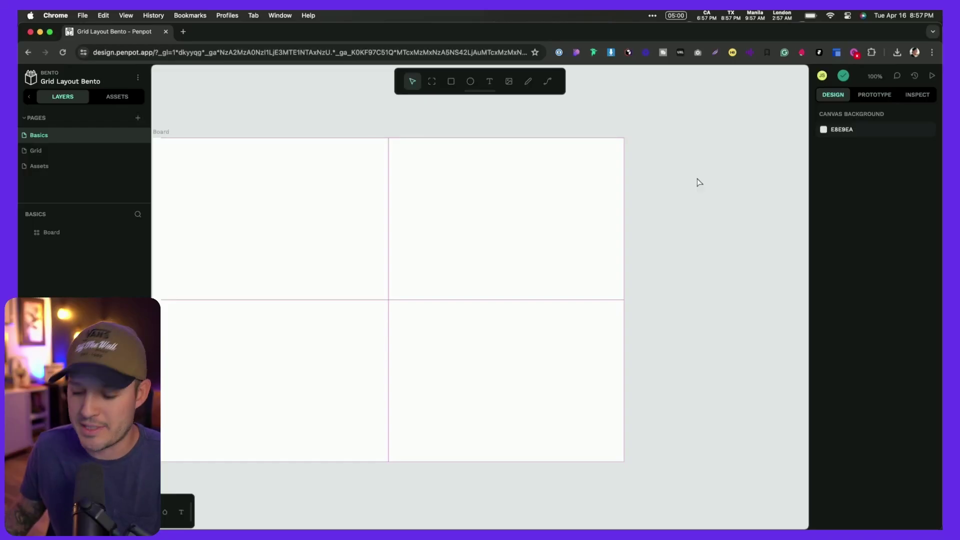
Step: Draw a grey rectangle and move it into the board's top-left grid cell
key(r)
drag(647, 154, 773, 274)
drag(717, 198, 369, 184)
scroll(518, 184, left, 1)
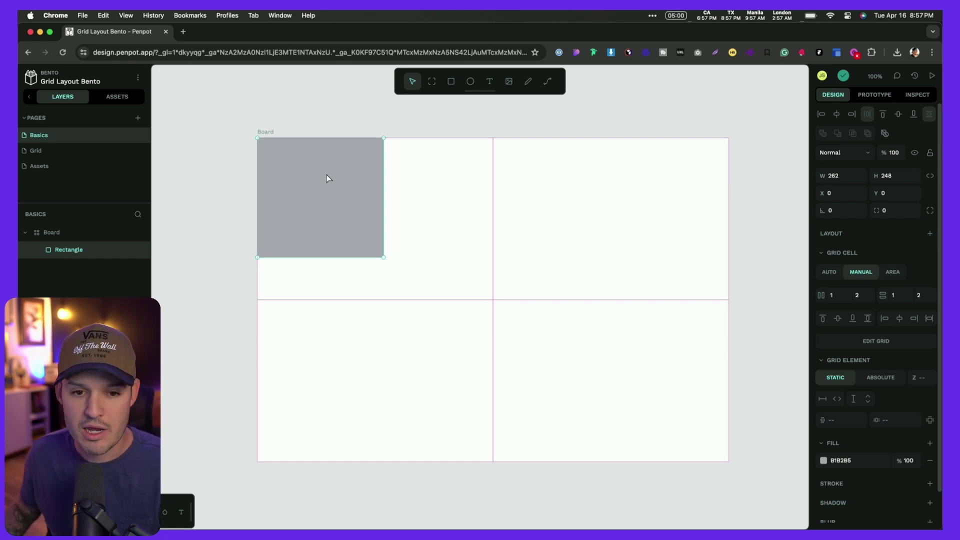
Step: Duplicate the rectangle three times so it fills the other three grid cells
key(super+d)
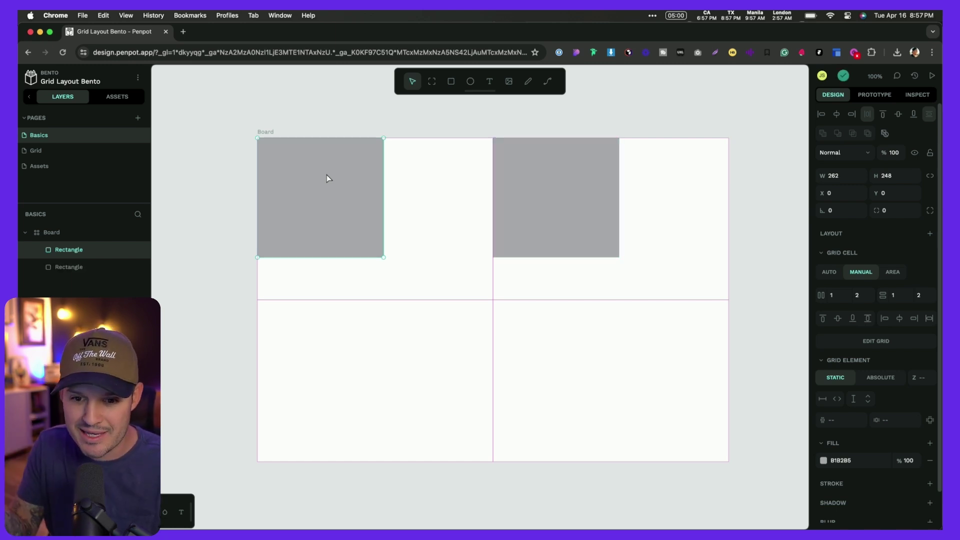
key(super+d)
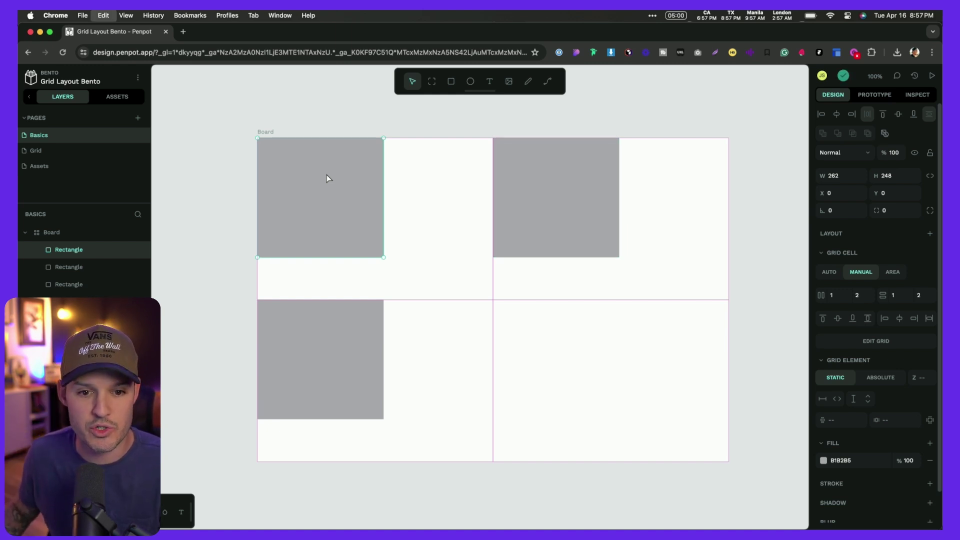
key(super+d)
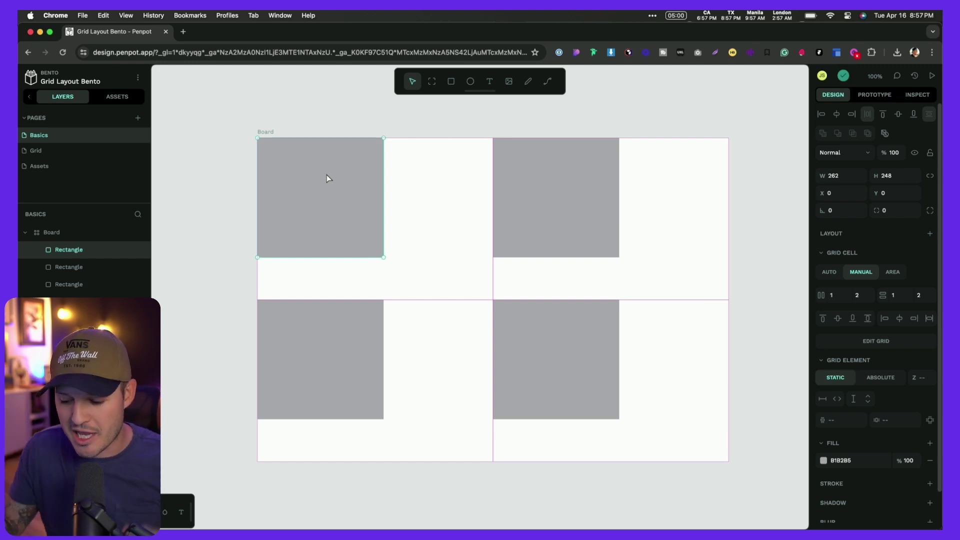
click(465, 182)
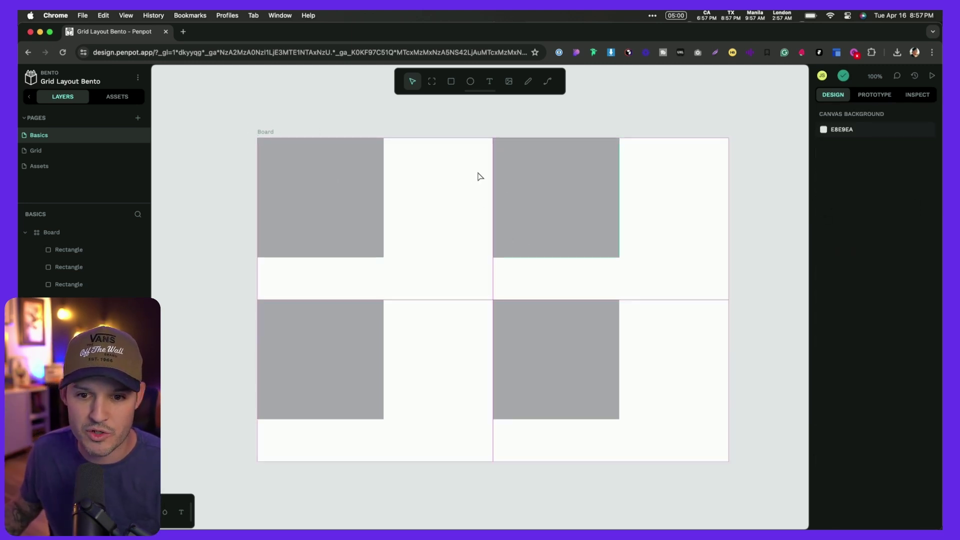
Step: Set the board grid's Align items and Justify items to center
click(269, 133)
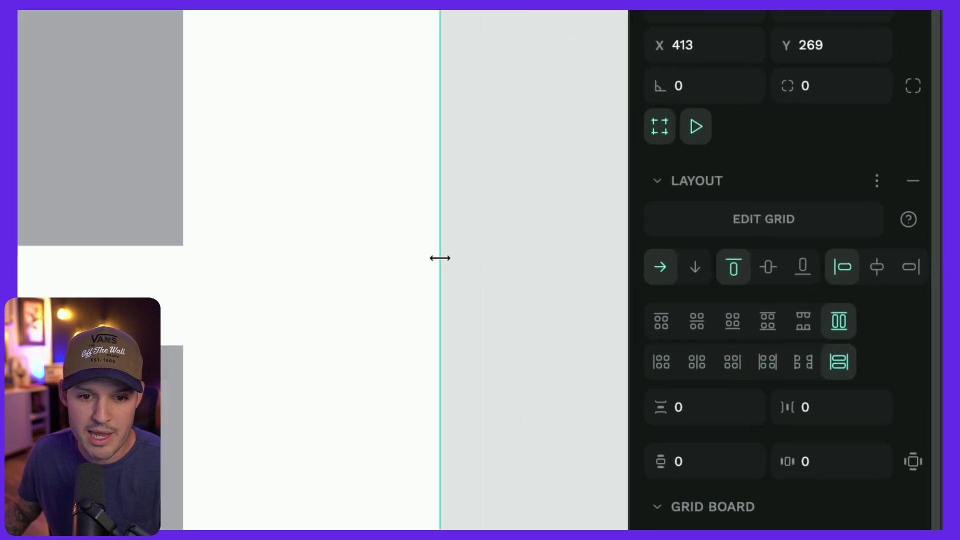
scroll(441, 258, down, 5)
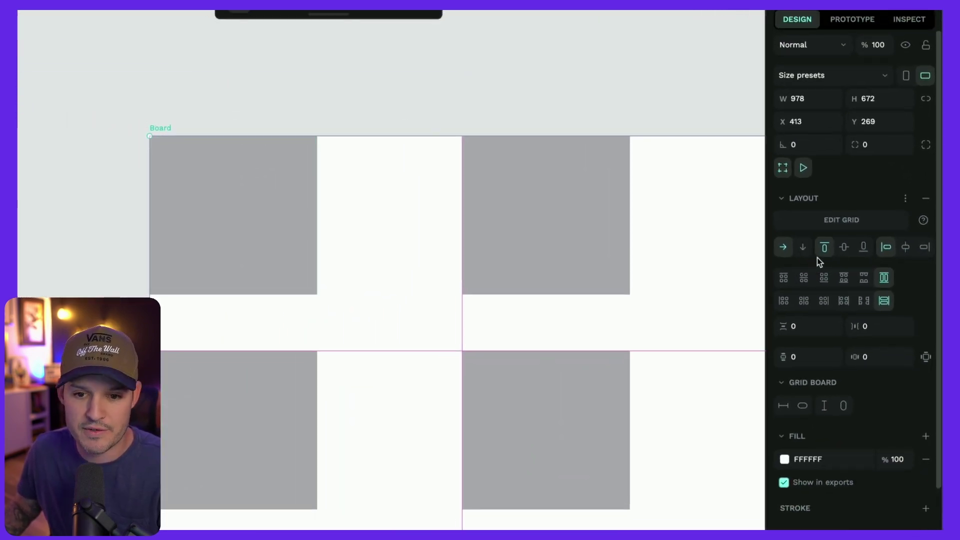
click(845, 247)
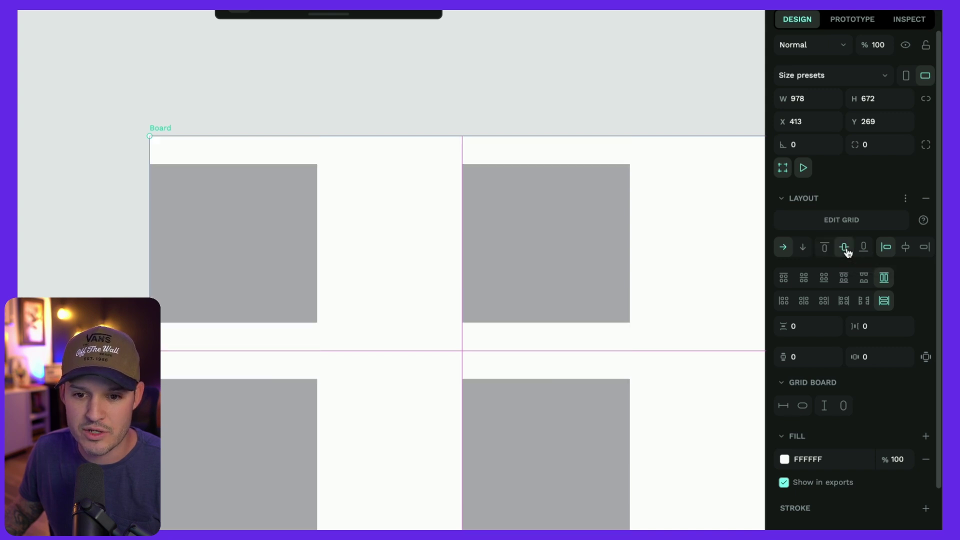
click(905, 248)
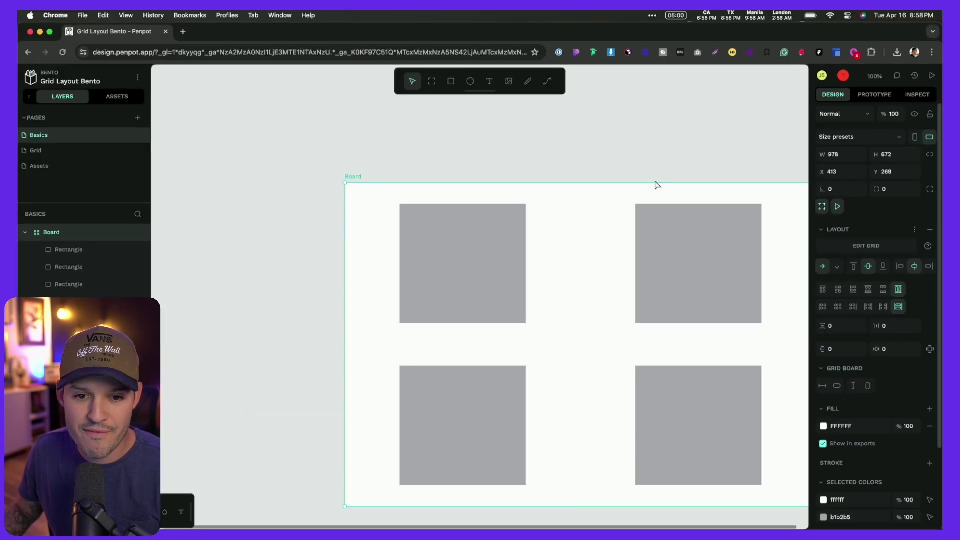
scroll(559, 141, right, 3)
scroll(559, 142, down, 2)
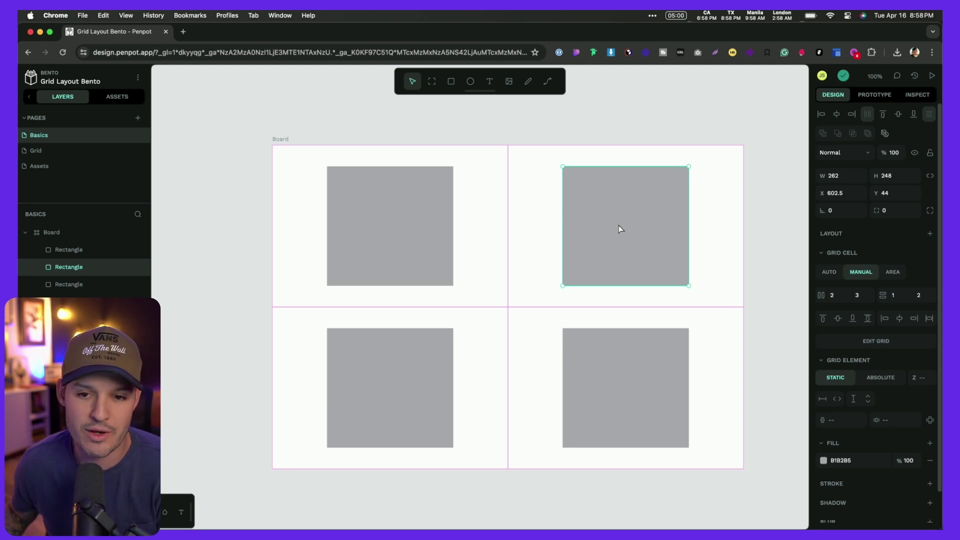
click(286, 147)
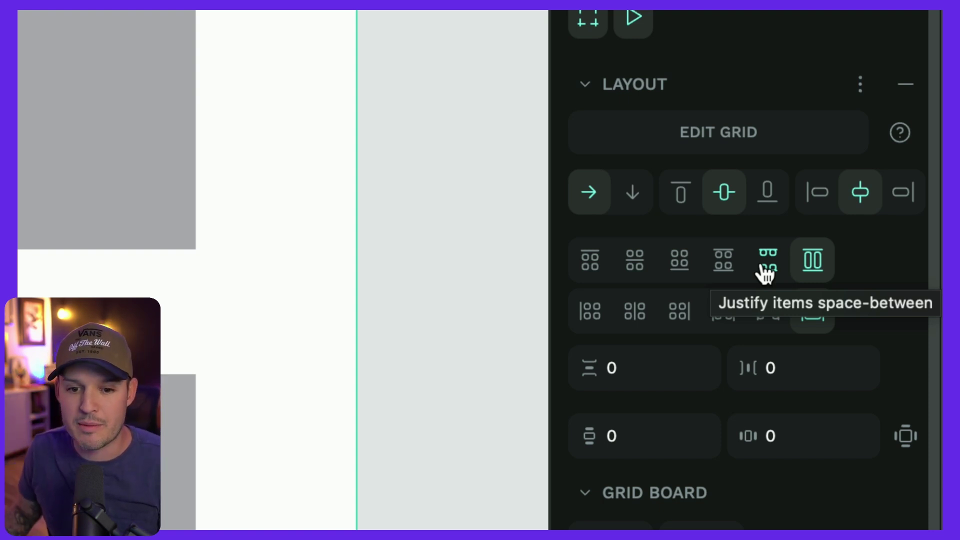
click(651, 315)
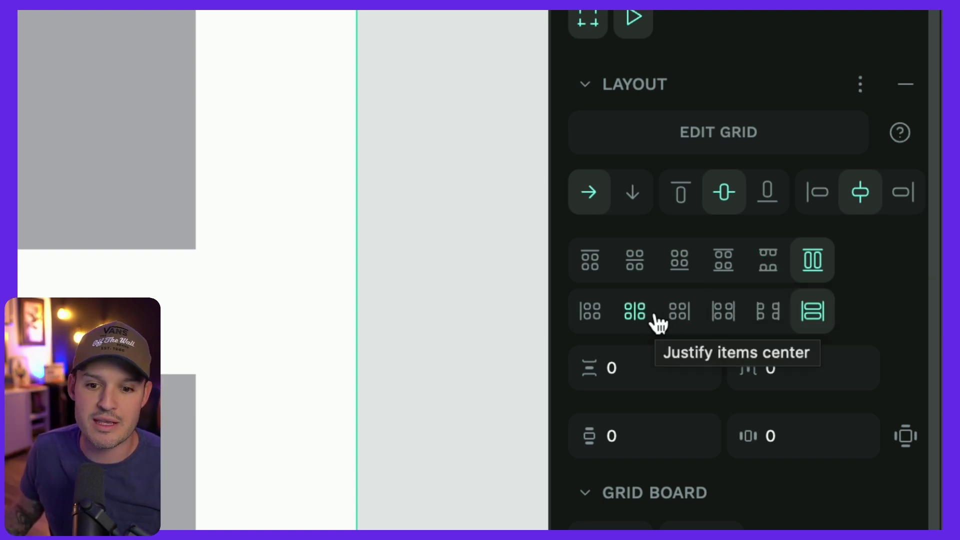
click(681, 312)
click(812, 261)
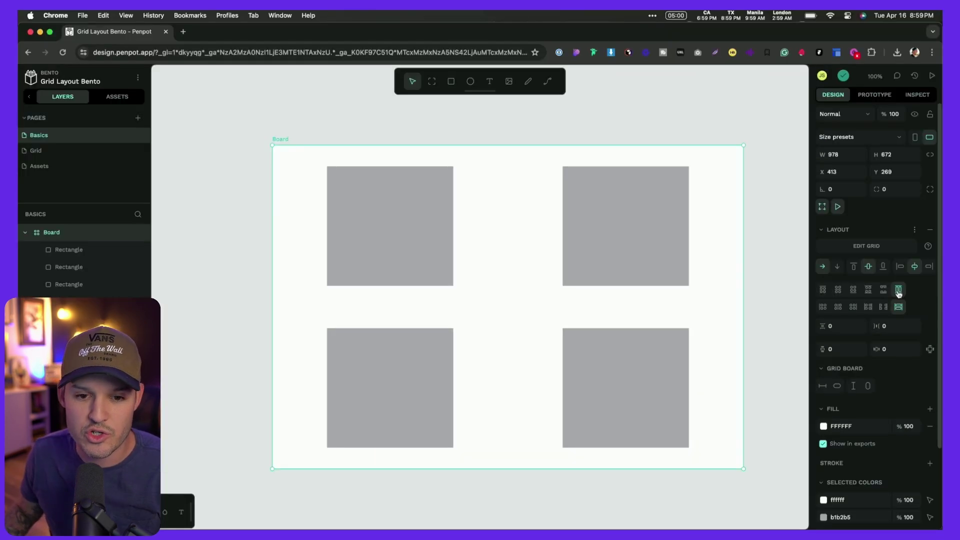
click(633, 215)
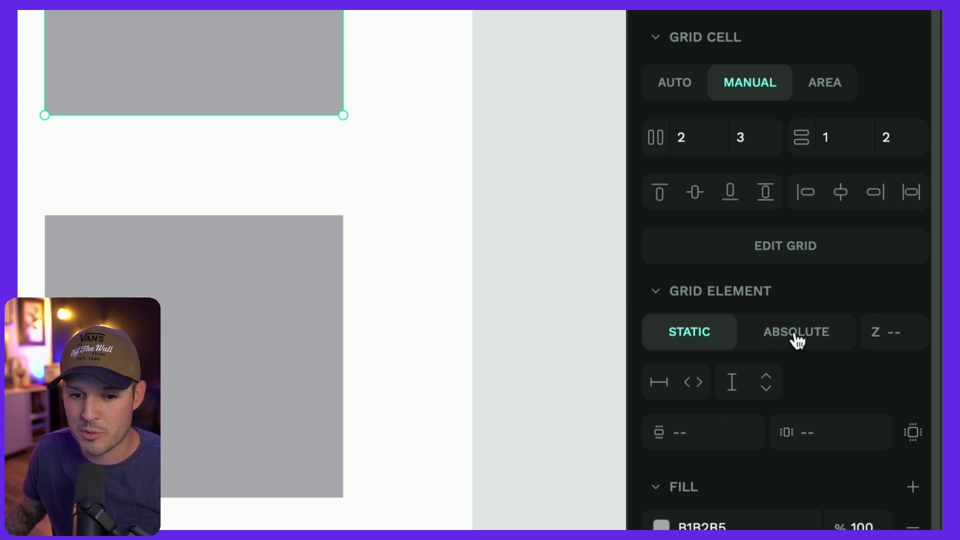
Step: Set the top-right rectangle to fill width and height, and stretch the bottom-left one to its cell
click(695, 384)
click(770, 384)
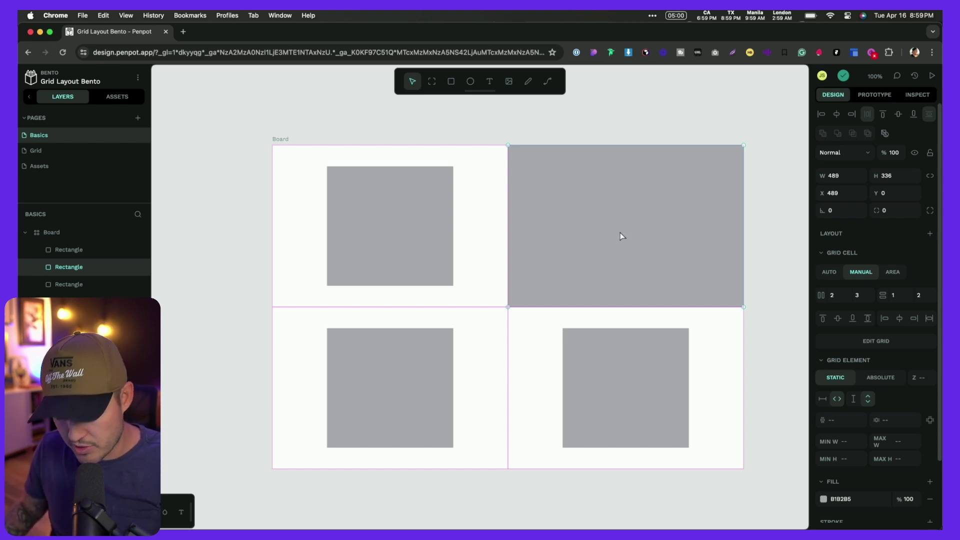
drag(371, 218, 455, 343)
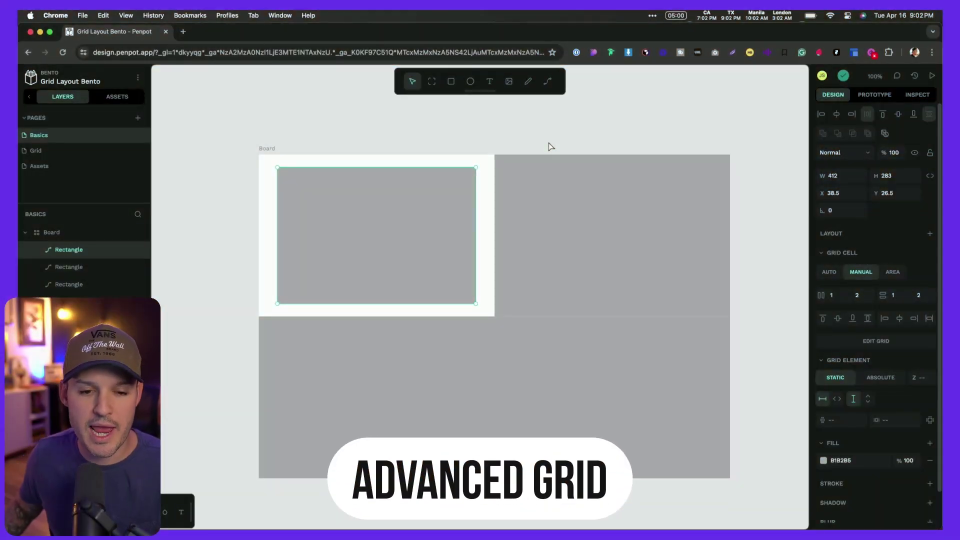
Step: Select each of the four grey rectangles in turn to check their cell placement
click(570, 210)
click(596, 354)
click(428, 360)
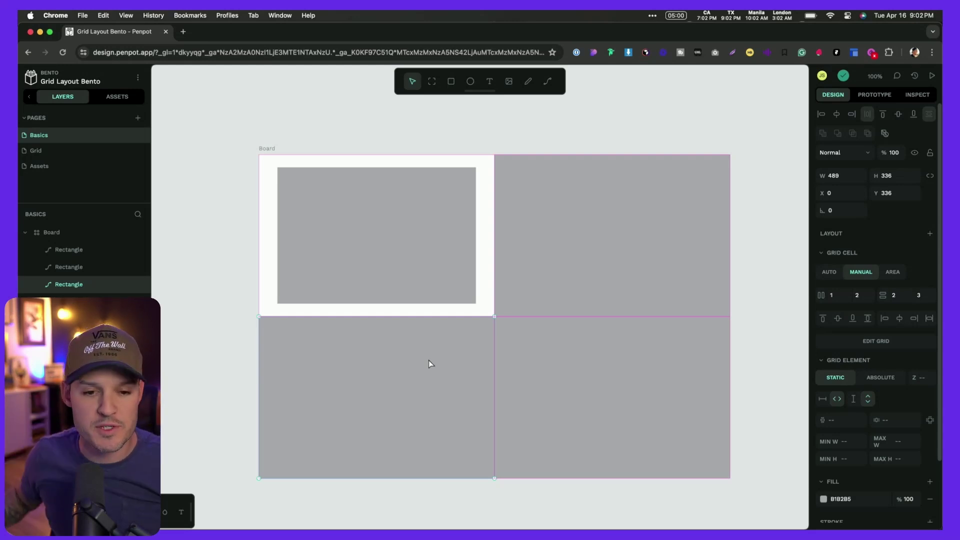
click(430, 224)
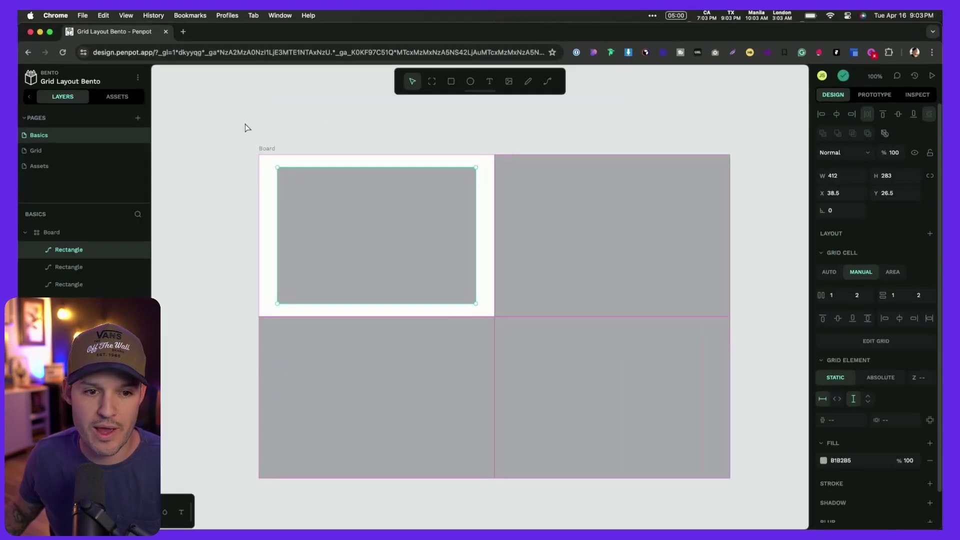
Step: Enter and leave the board's grid editing twice to inspect its tracks
click(266, 148)
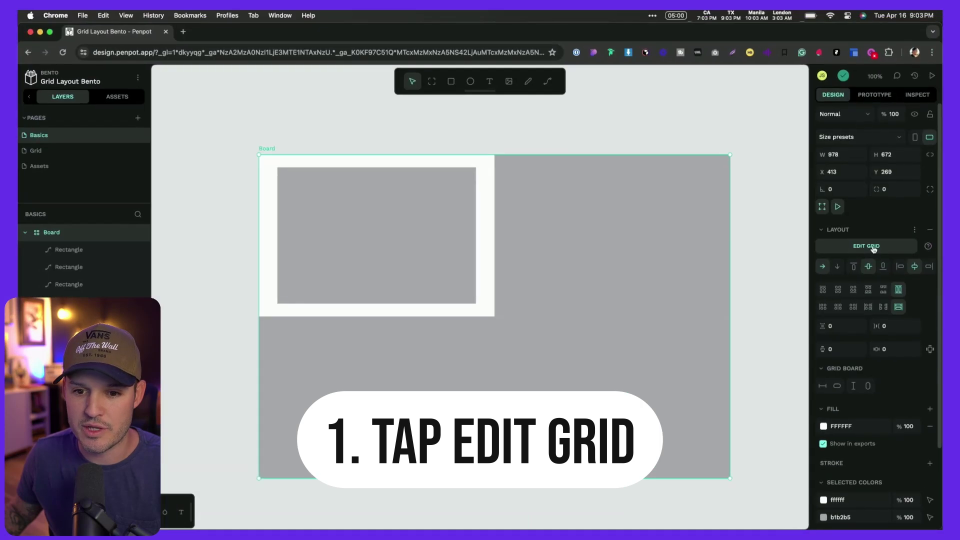
click(874, 249)
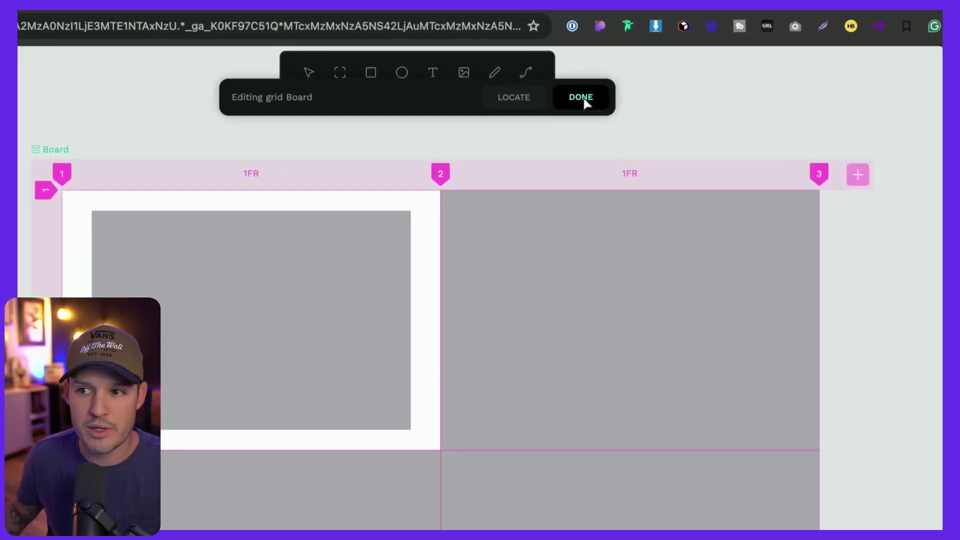
click(582, 98)
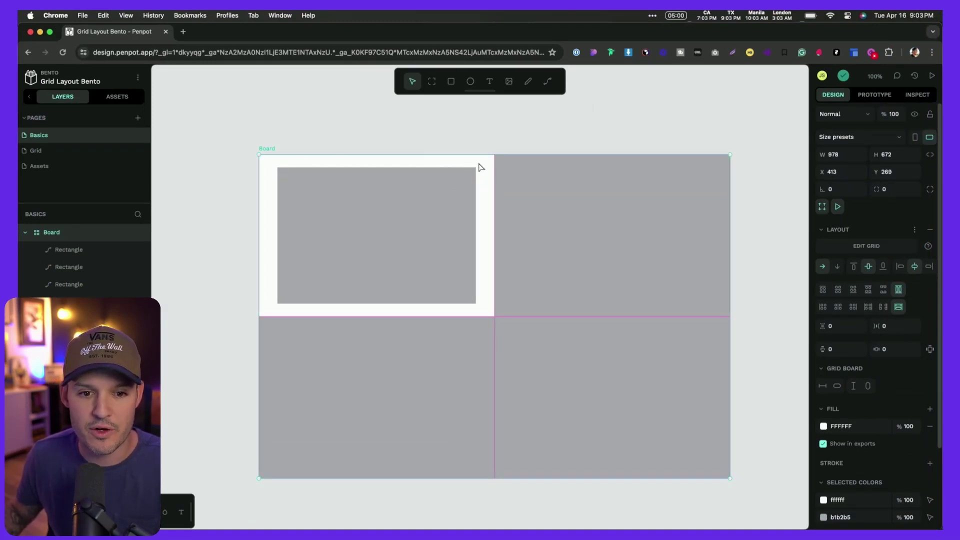
double_click(485, 166)
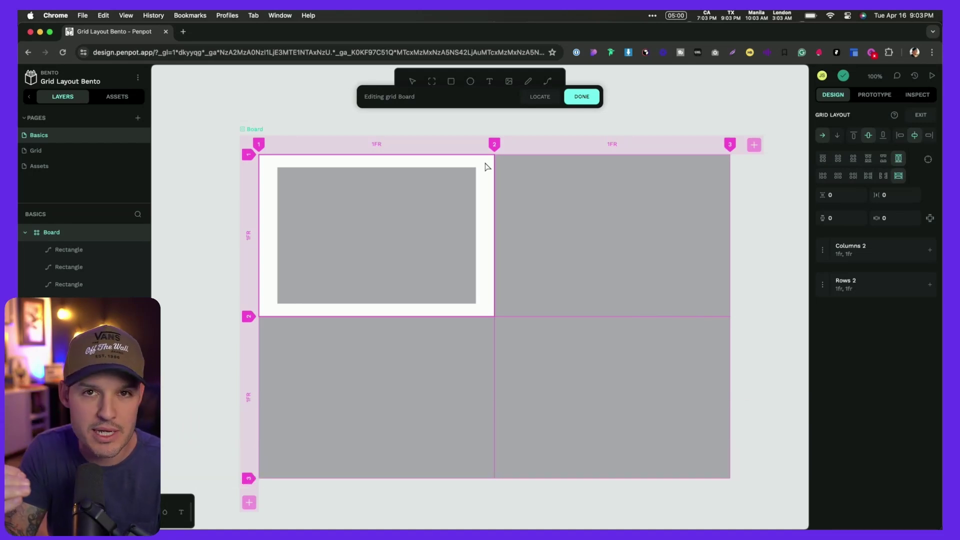
click(583, 99)
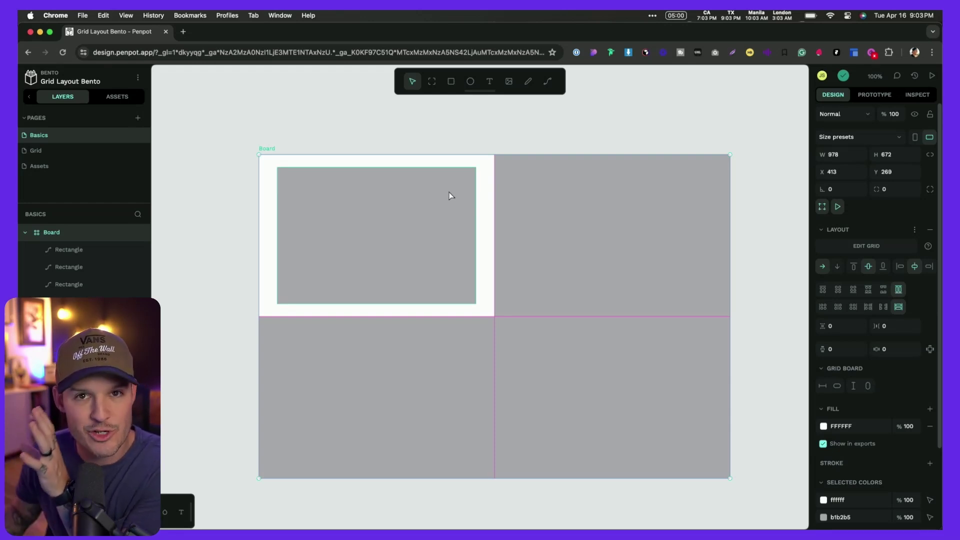
Step: Set the top-left rectangle to Fill horizontally and vertically, then edit the board's grid
click(410, 200)
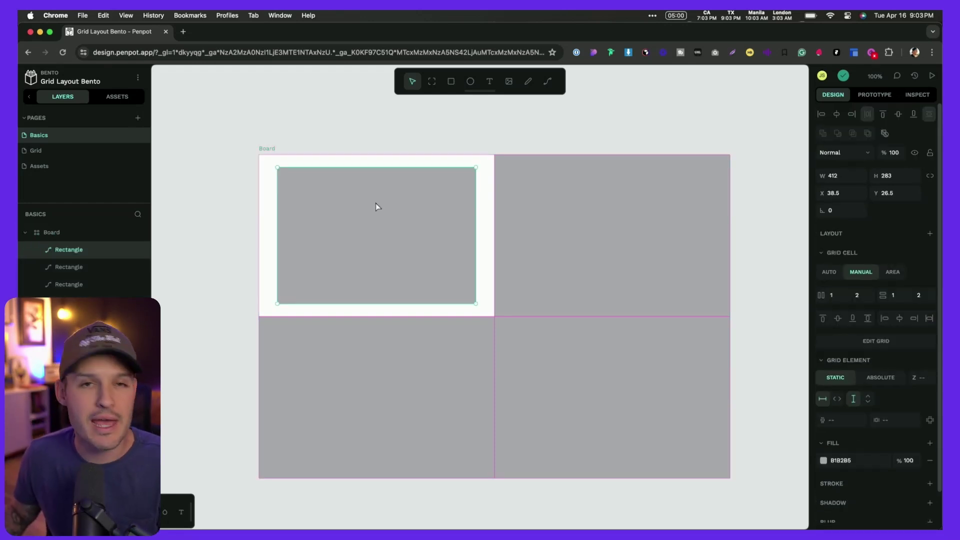
click(836, 400)
click(868, 400)
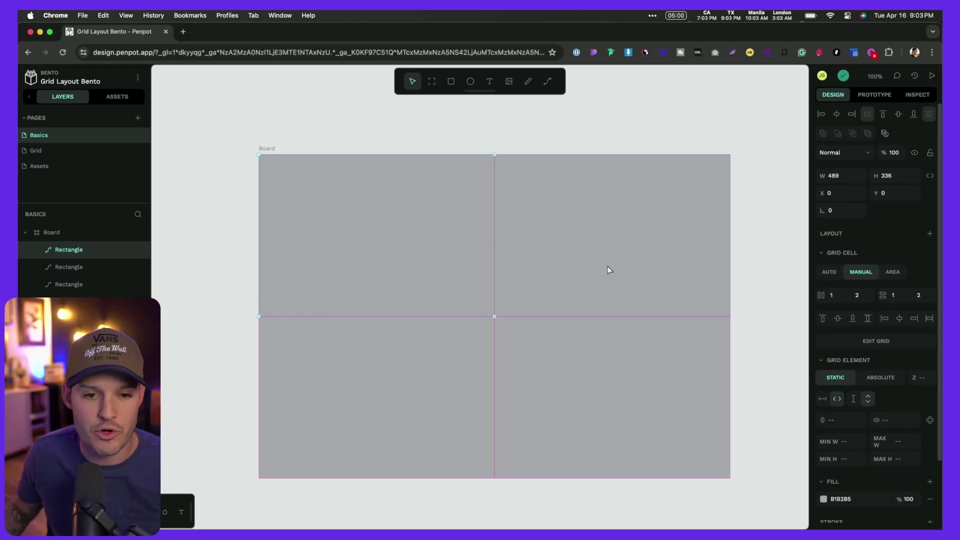
click(267, 149)
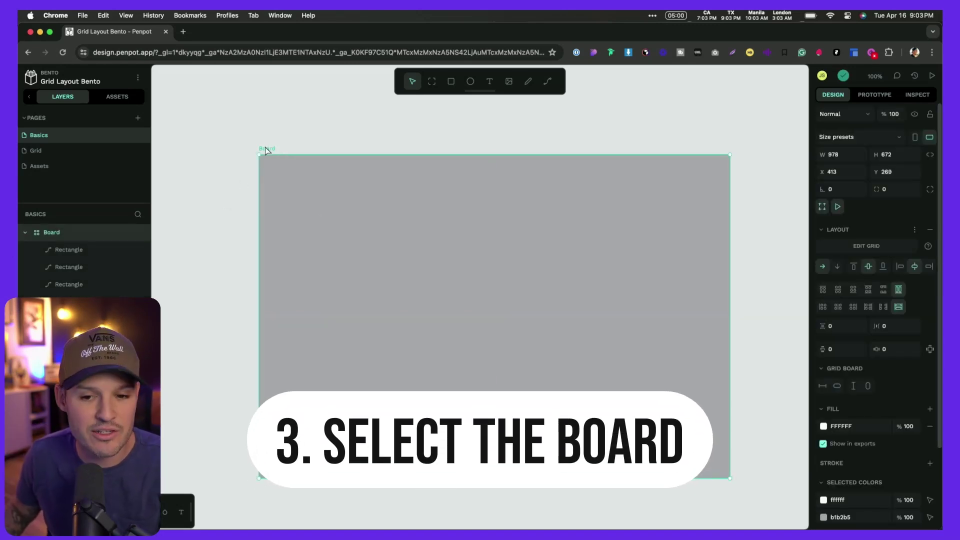
click(876, 247)
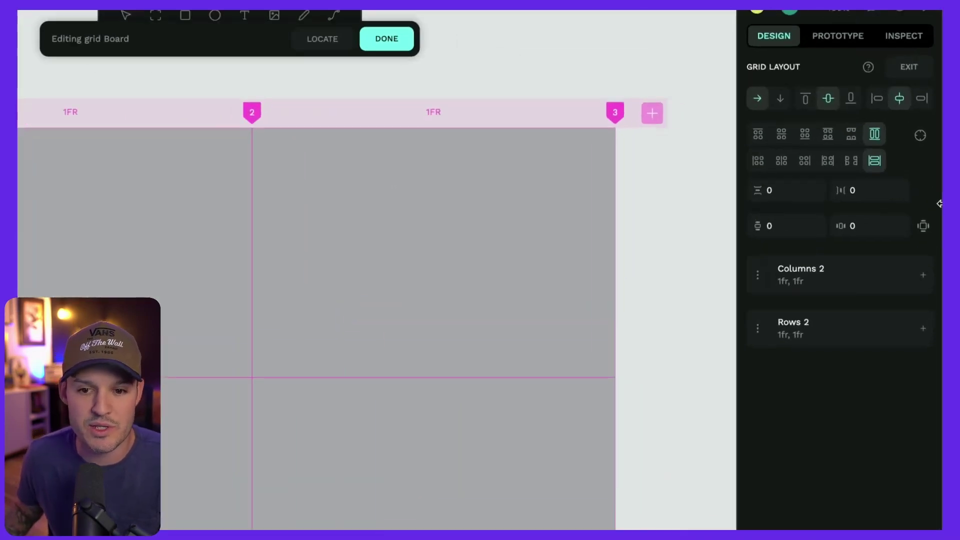
Step: Set the grid's row gap and column gap to 30
scroll(514, 225, up, 3)
click(759, 184)
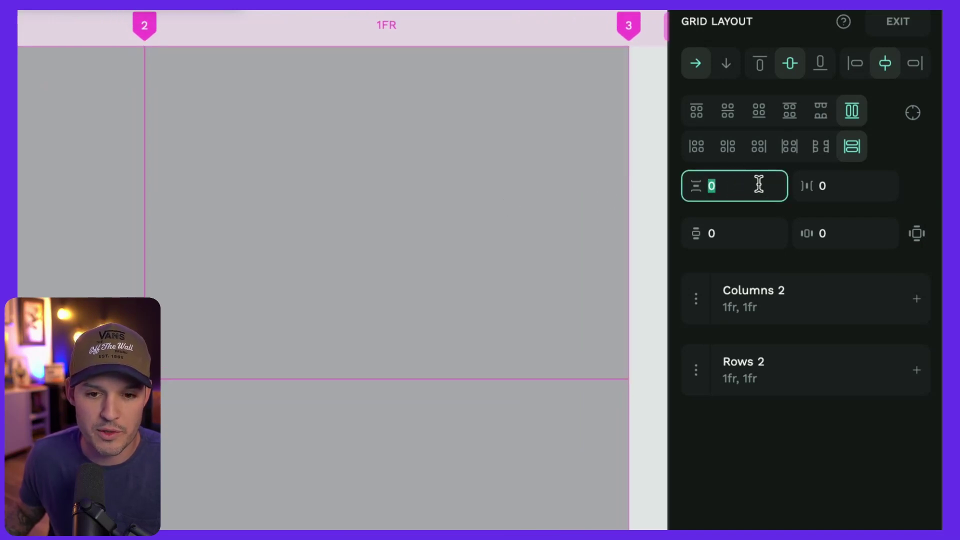
text(20)
key(Return)
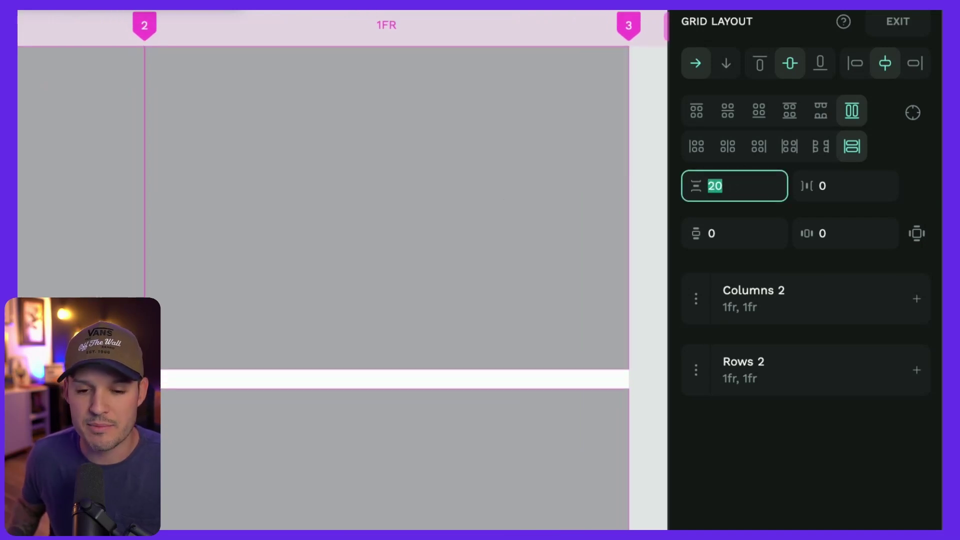
text(30)
key(Return)
key(Tab)
text(30)
key(Return)
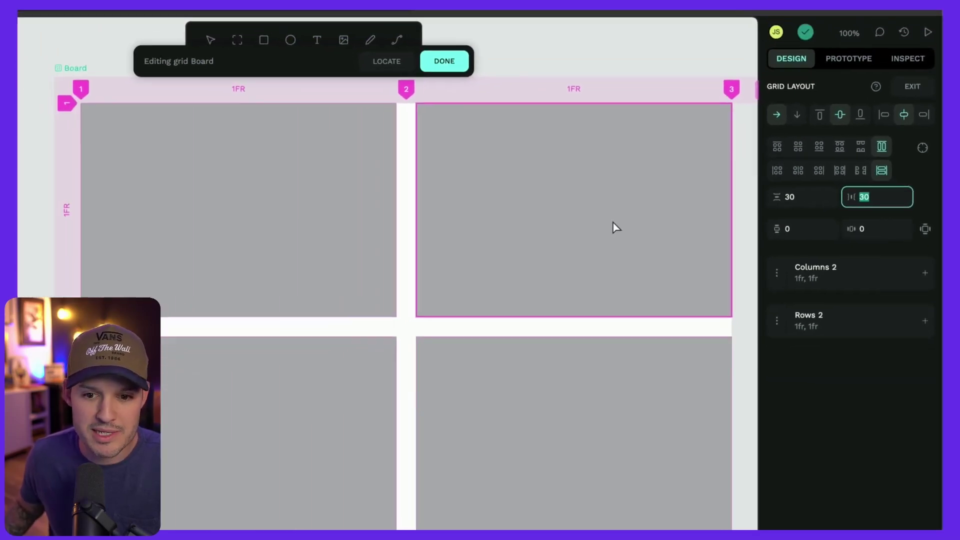
Step: Set vertical and horizontal padding to 30 and close grid editing
click(805, 229)
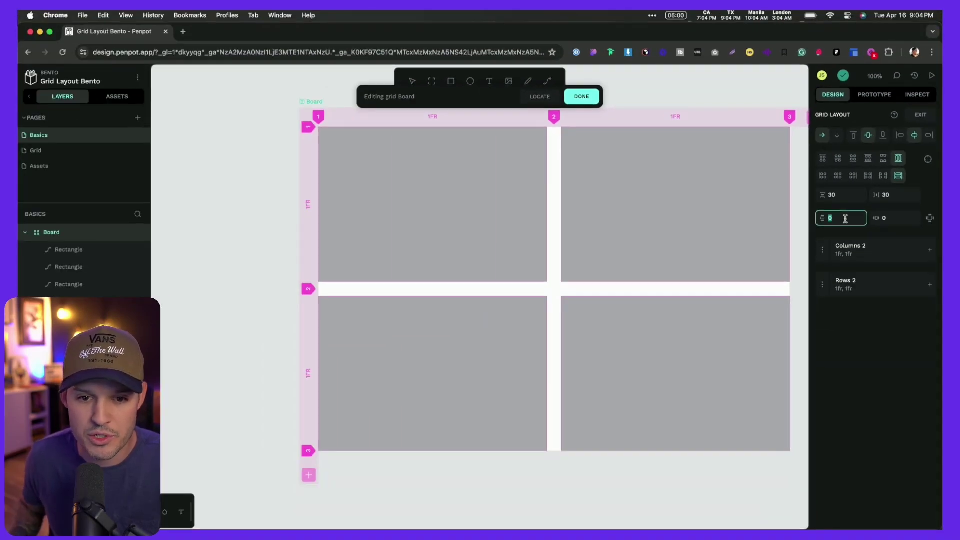
text(30)
key(Tab)
text(30)
key(Return)
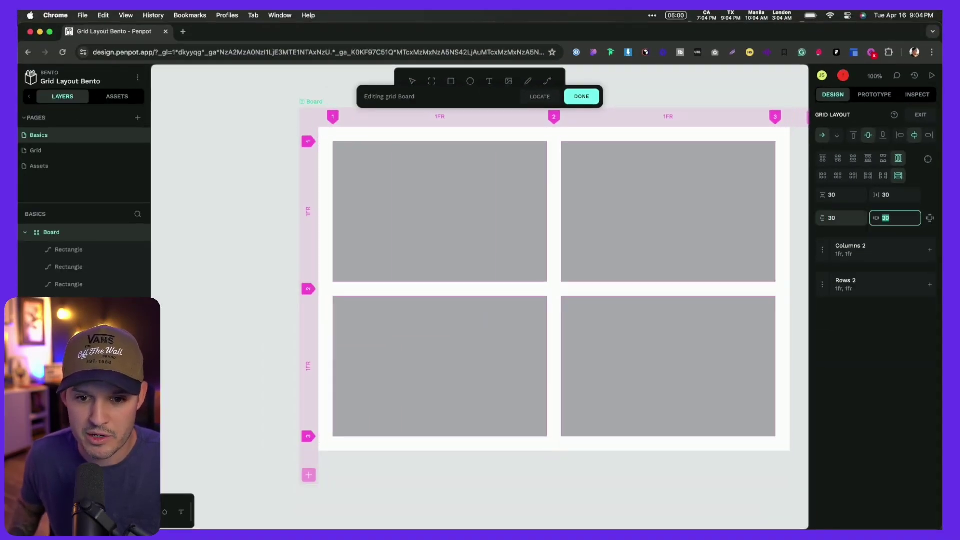
click(585, 96)
click(602, 96)
scroll(564, 124, right, 5)
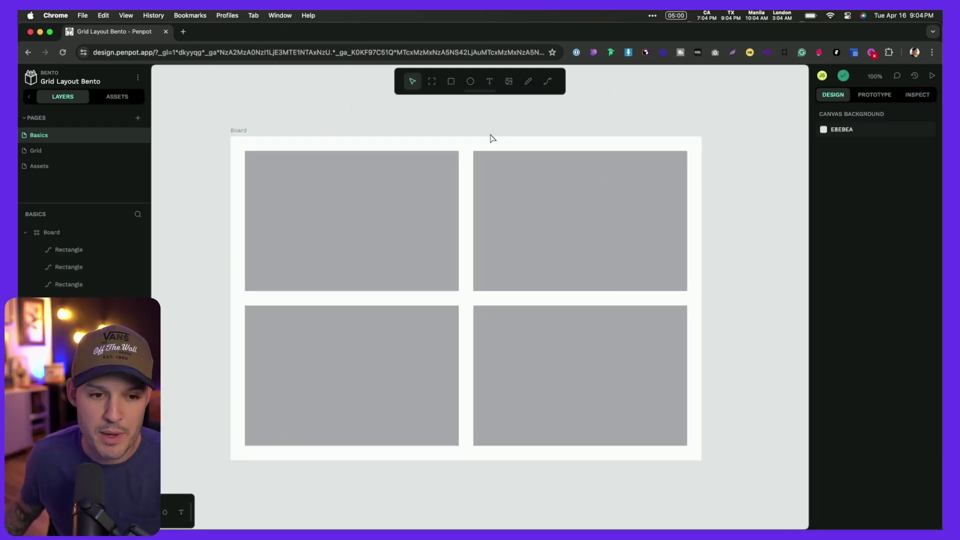
Step: Drag the board's bottom-right corner slightly inward, then double-click it to re-enter grid editing
click(231, 131)
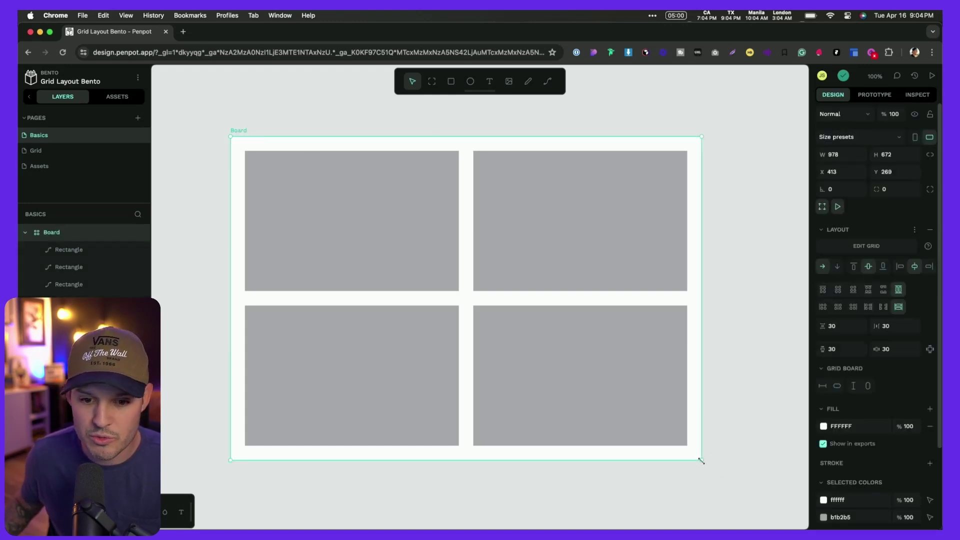
mouse_move(702, 461)
mouse_down()
mouse_move(682, 505)
mouse_move(783, 444)
mouse_move(647, 350)
mouse_move(513, 441)
mouse_move(585, 516)
mouse_move(729, 475)
mouse_move(553, 355)
mouse_move(519, 506)
mouse_move(732, 390)
mouse_move(690, 453)
mouse_move(625, 401)
mouse_move(699, 449)
mouse_up()
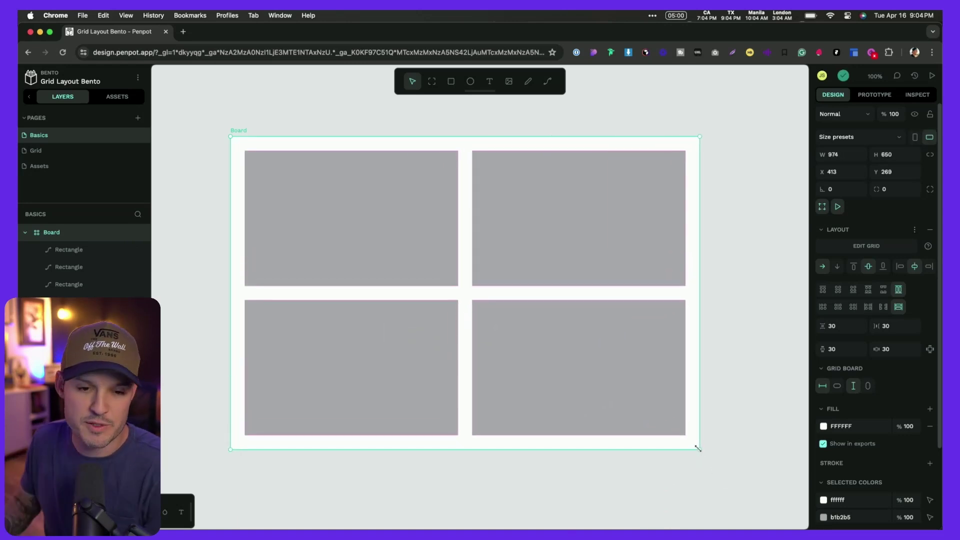
double_click(466, 164)
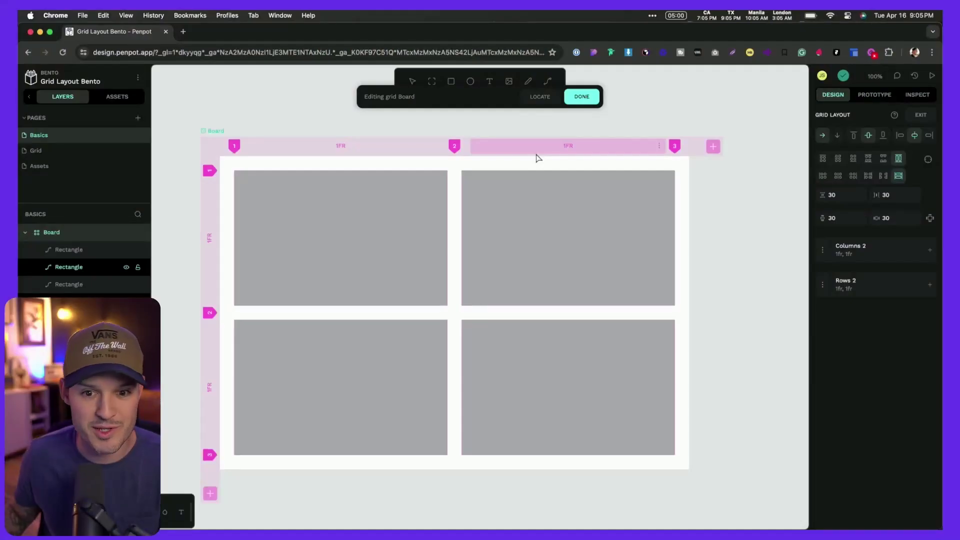
Step: Add a third grid column and duplicate the middle rectangles into its two empty cells
click(714, 147)
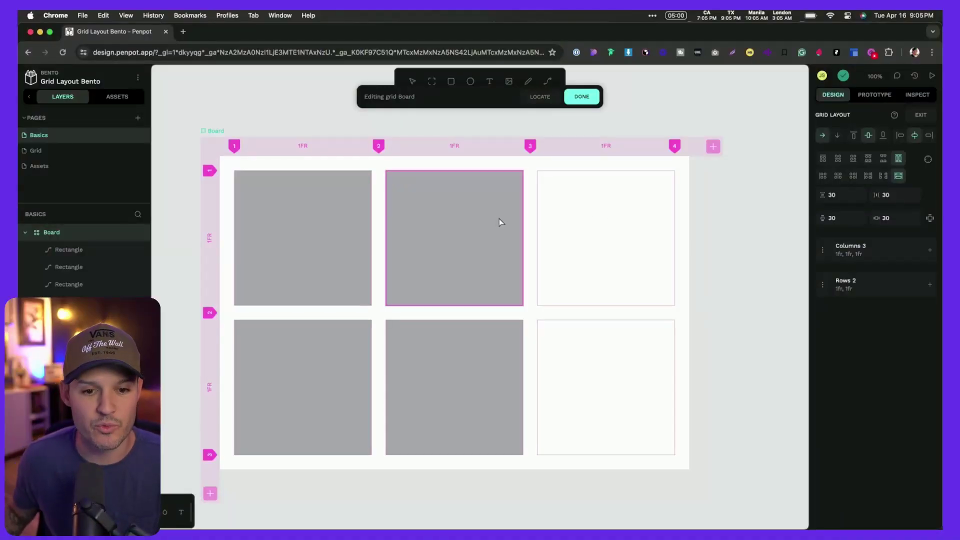
click(581, 96)
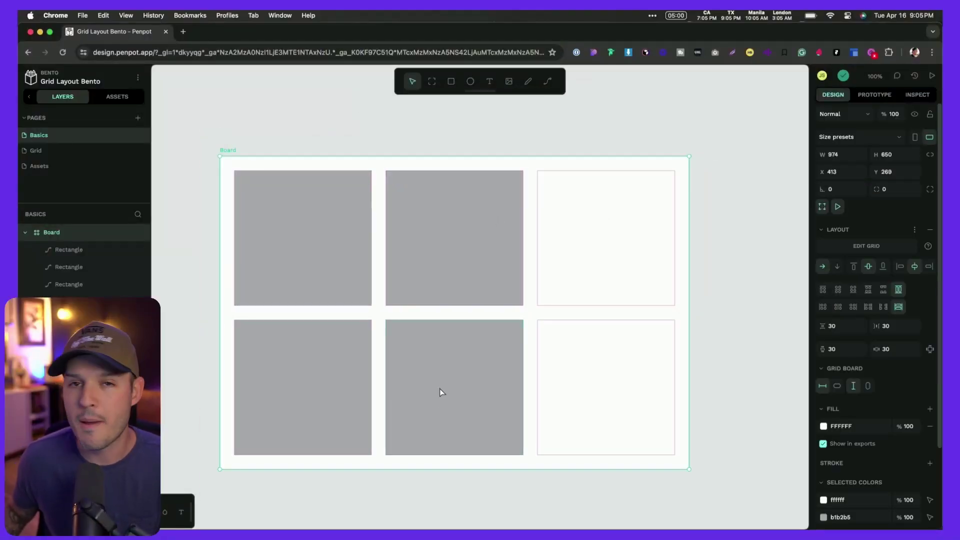
click(475, 230)
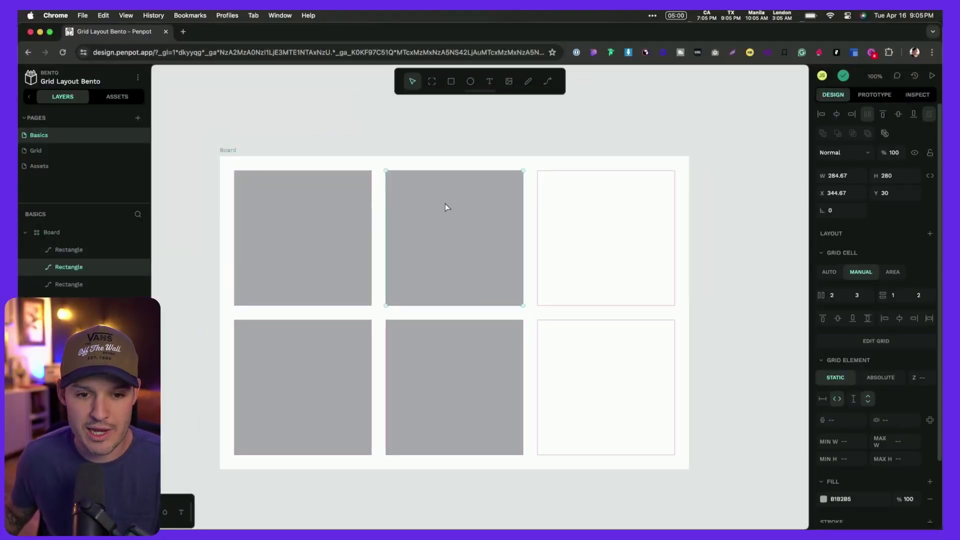
key(ctrl+d)
click(430, 344)
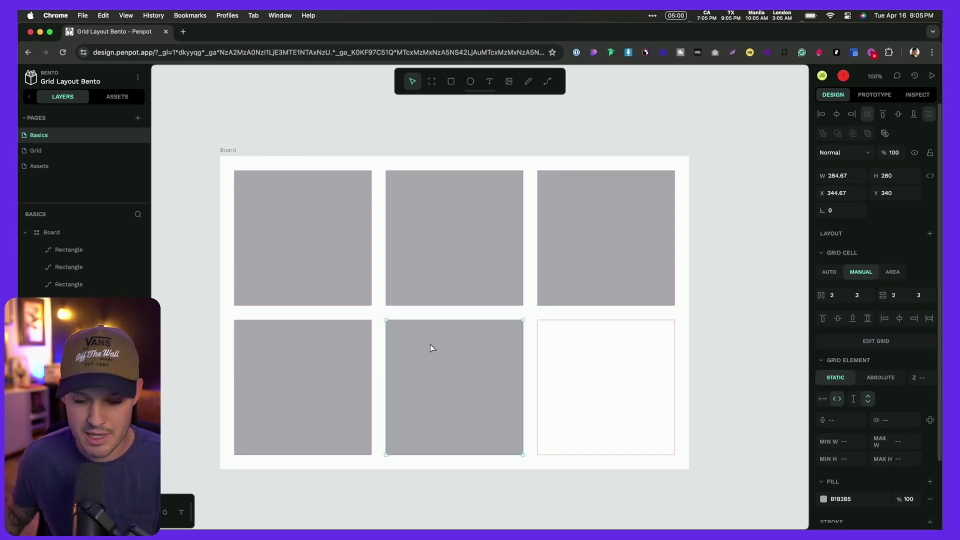
key(ctrl+d)
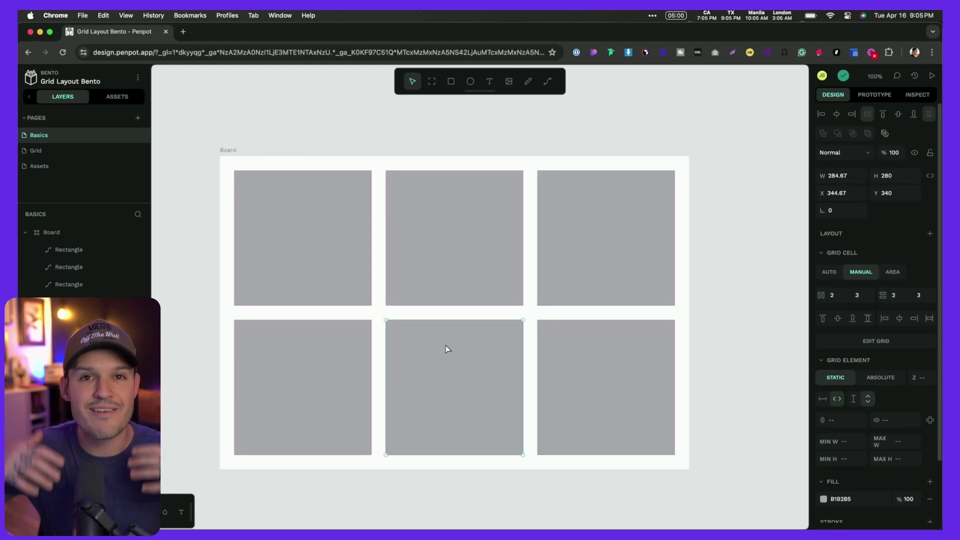
Step: Set the first grid column's width to 500px
double_click(527, 194)
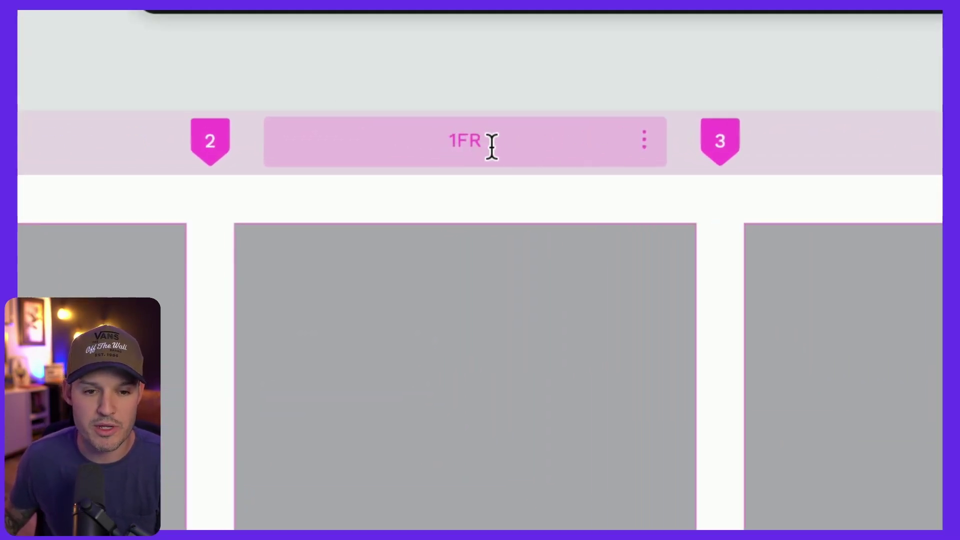
scroll(490, 146, left, 10)
scroll(490, 146, right, 5)
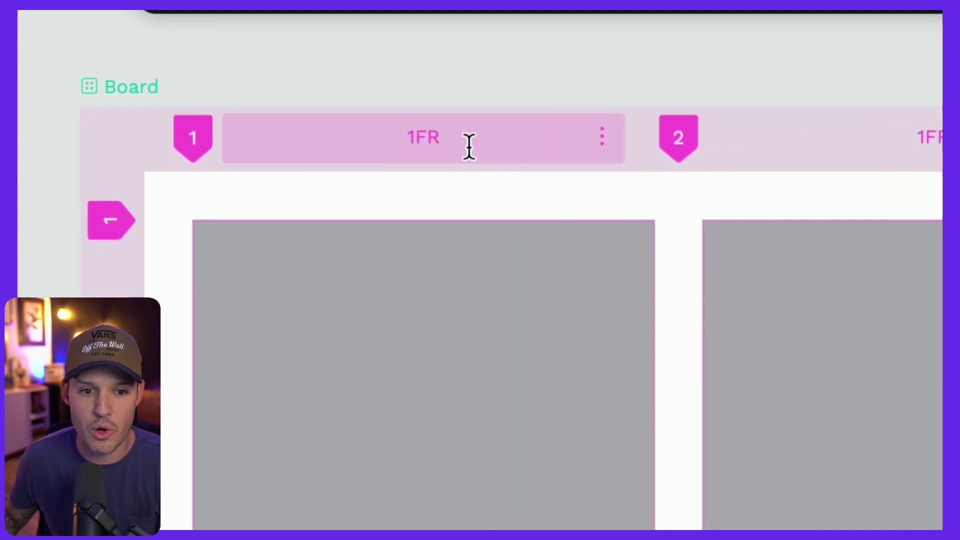
double_click(432, 139)
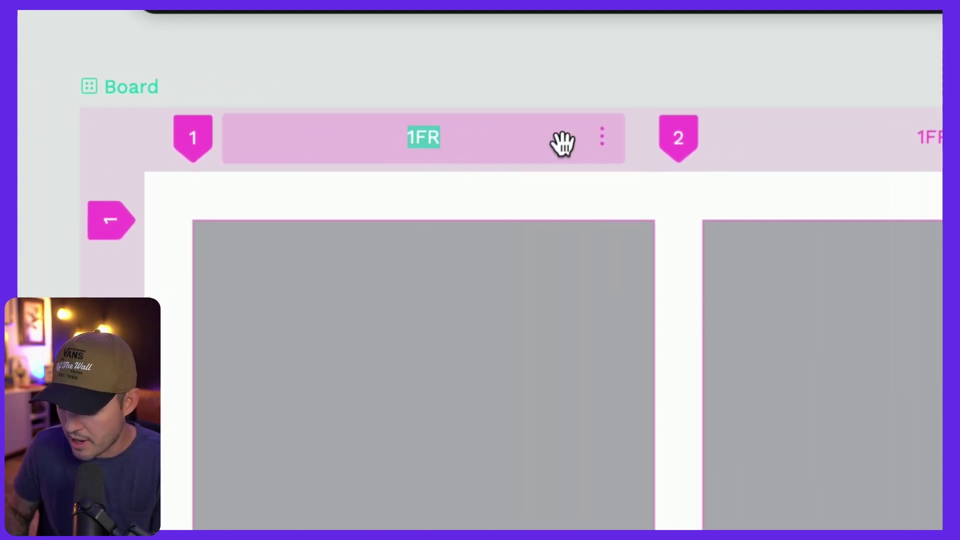
text(5)
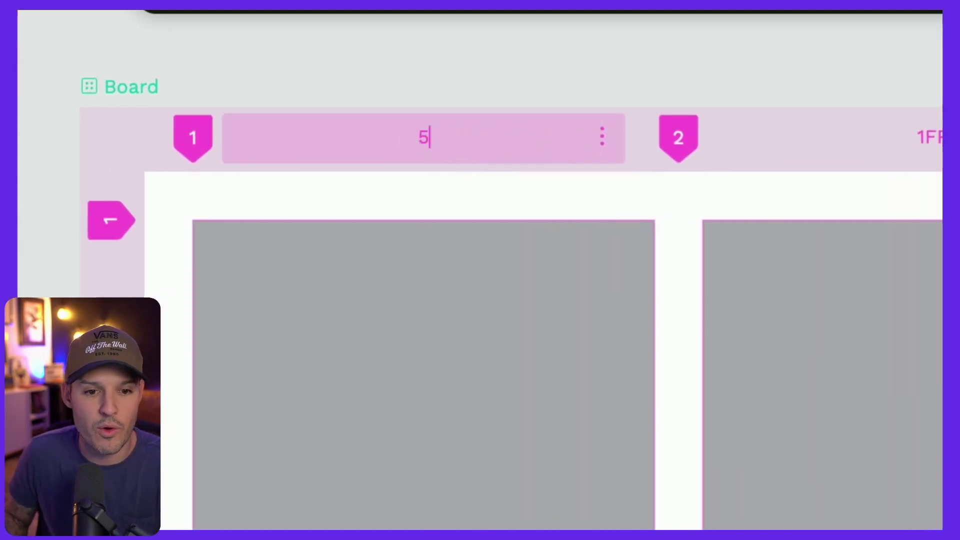
text(00px)
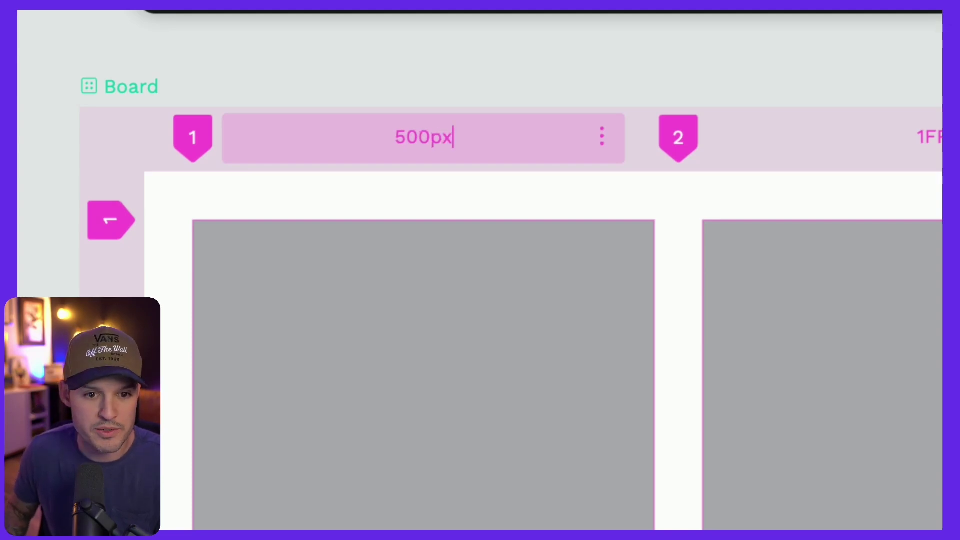
key(Return)
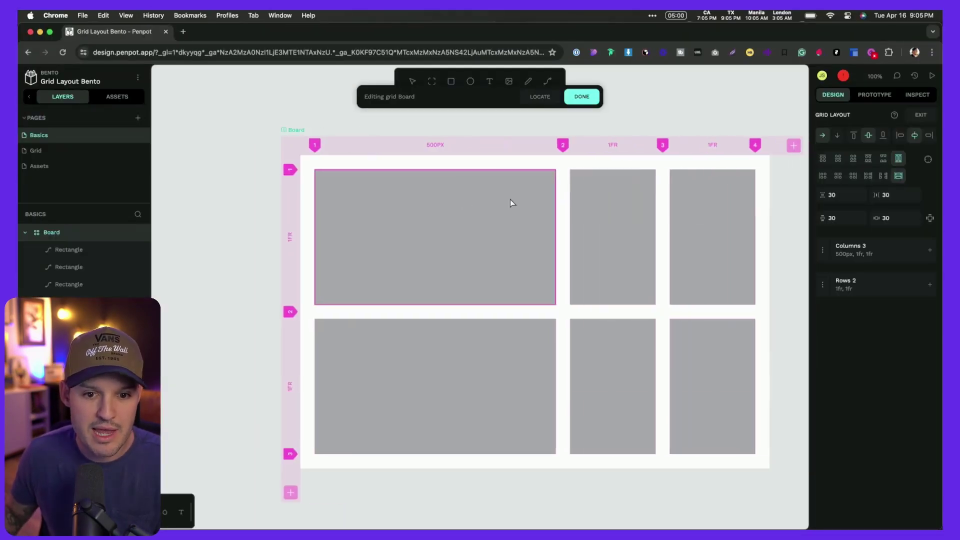
scroll(510, 203, right, 2)
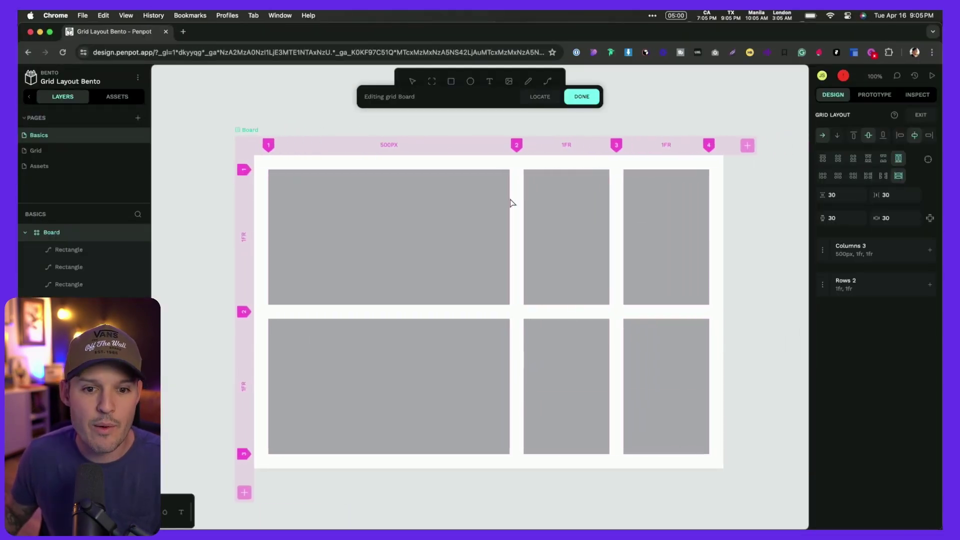
Step: Widen the board, then undo the resize to restore its 974 width
click(581, 97)
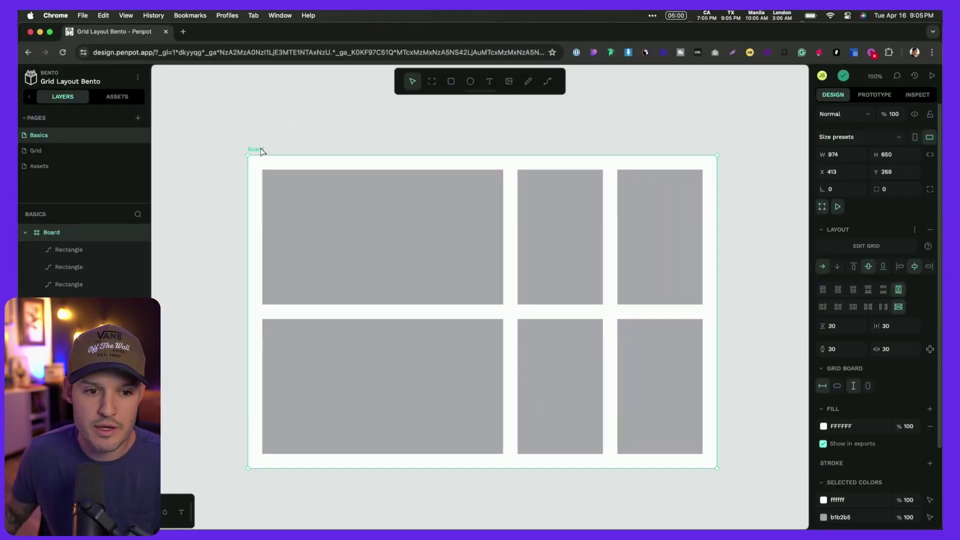
drag(717, 252, 809, 251)
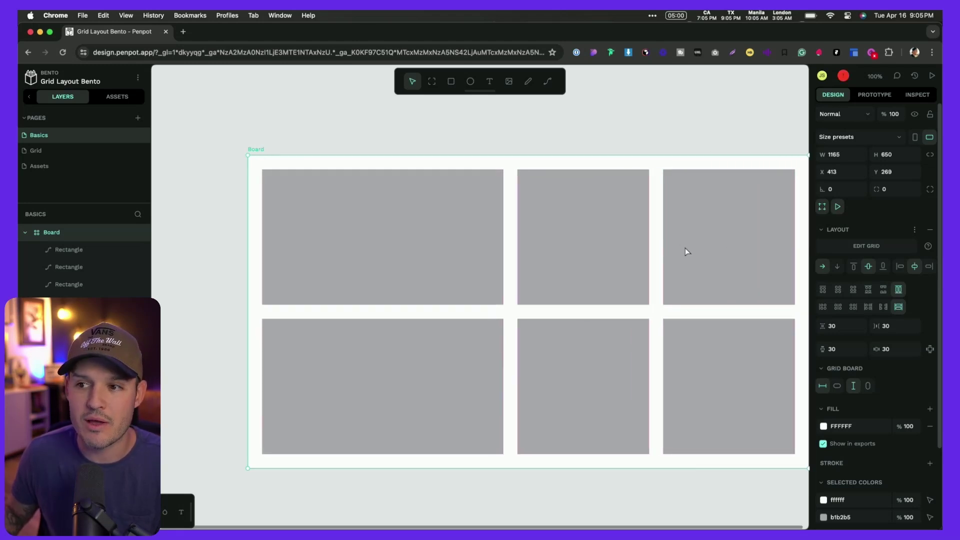
key(super+z)
key(super+z)
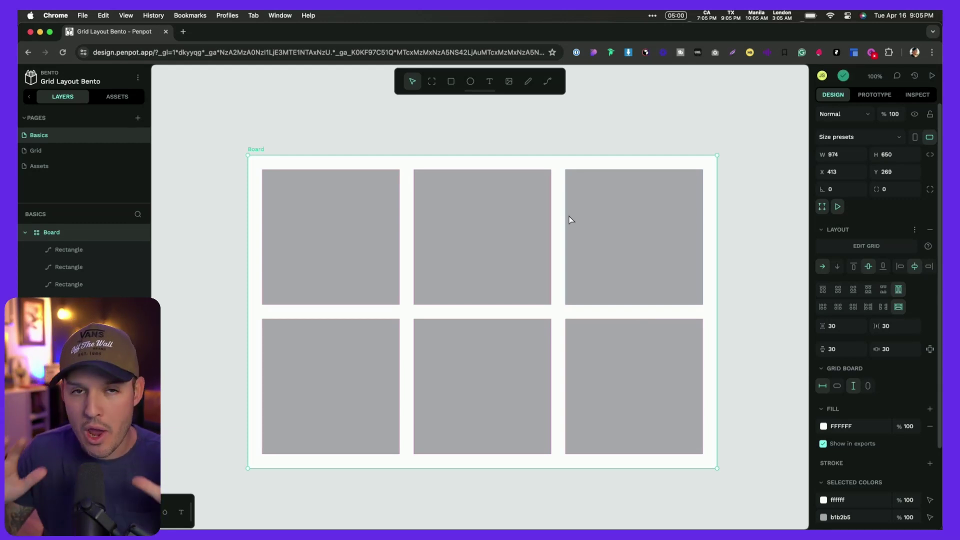
double_click(560, 173)
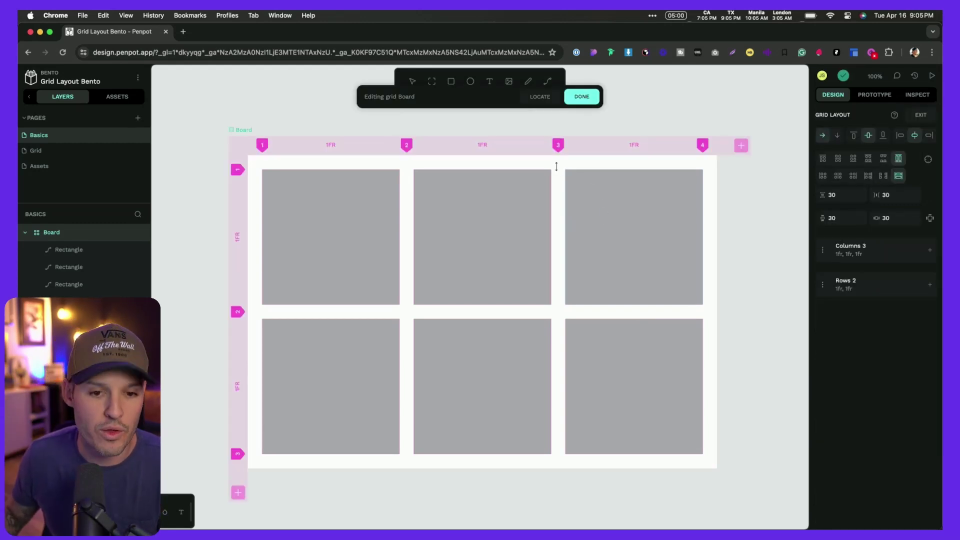
click(536, 148)
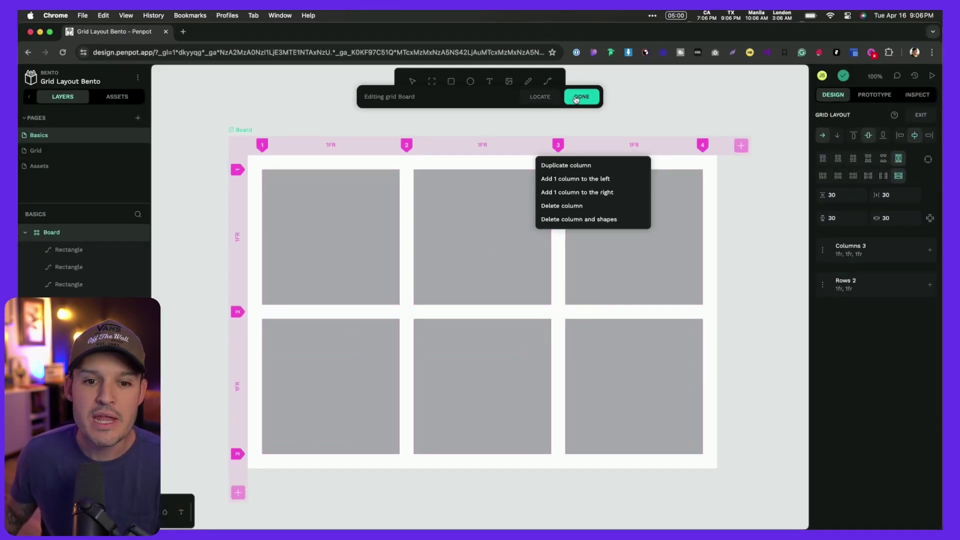
click(578, 98)
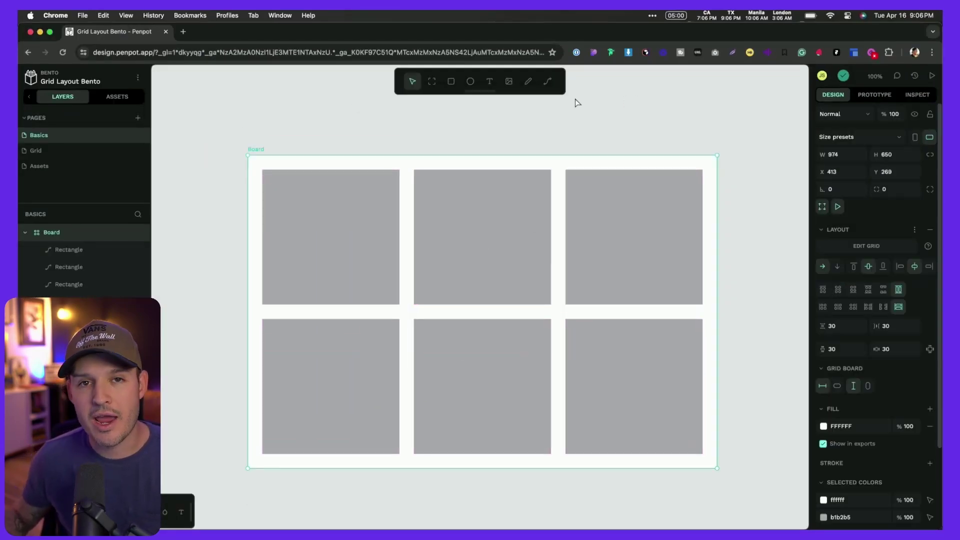
Step: Add a third 1fr row to the board's grid, creating three empty cells along the bottom
double_click(555, 177)
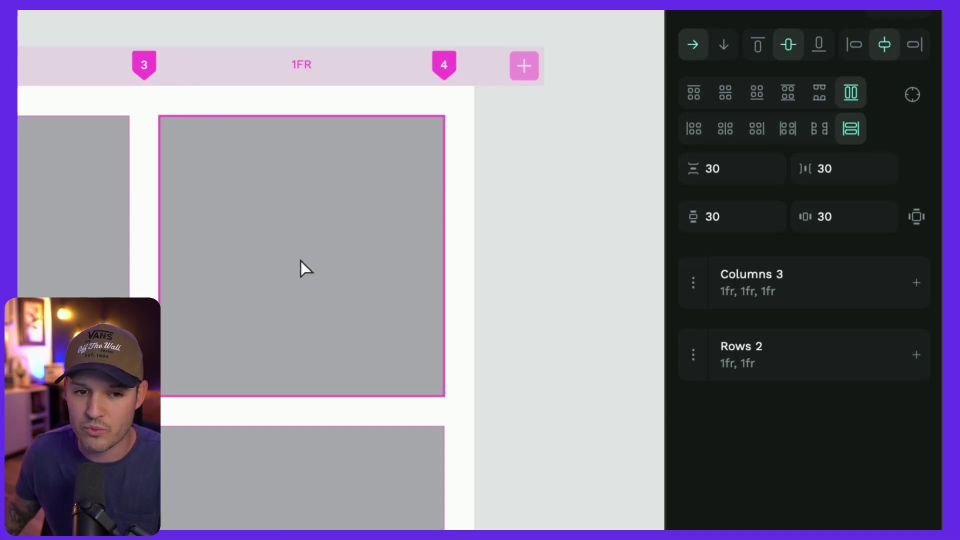
click(812, 292)
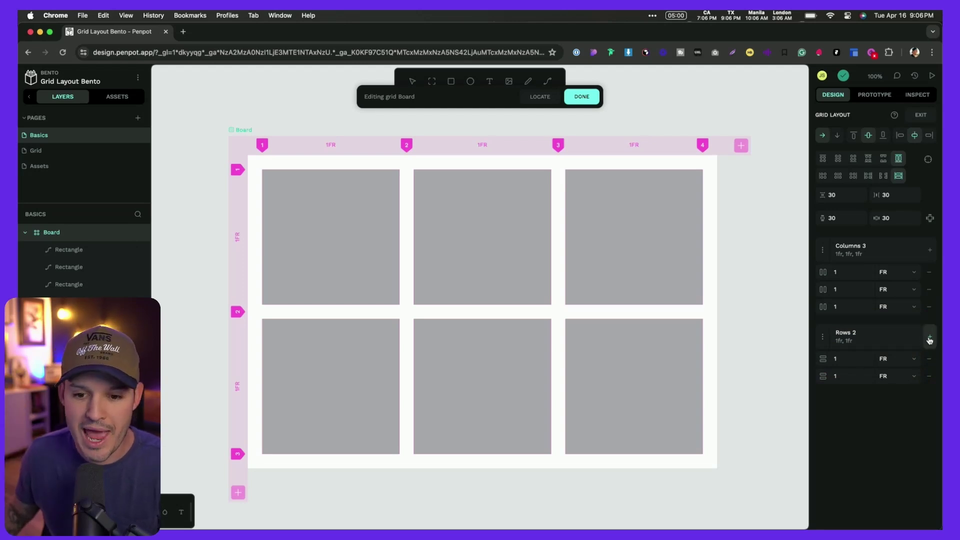
click(930, 338)
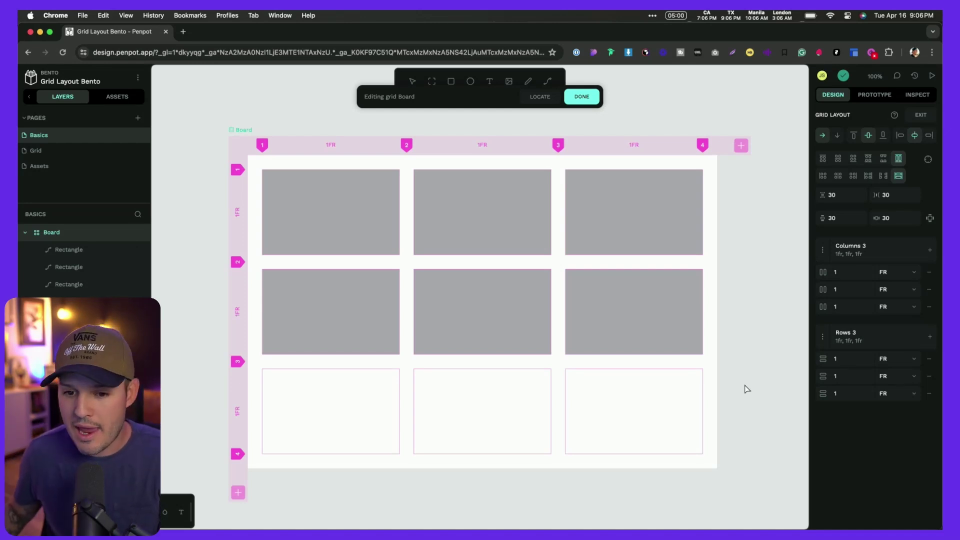
Step: Duplicate the grey rectangle into the empty bottom row so all nine cells hold one
click(338, 301)
key(Escape)
key(Escape)
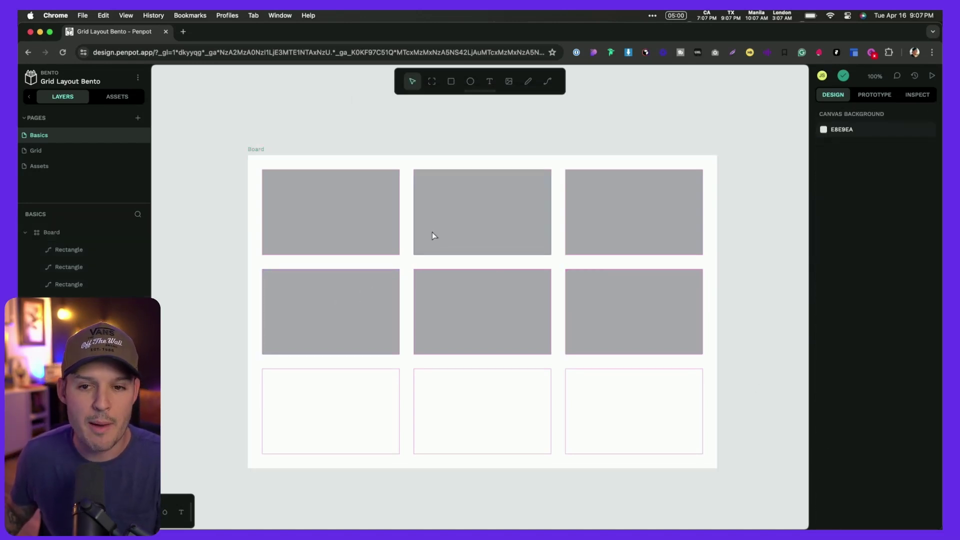
click(365, 317)
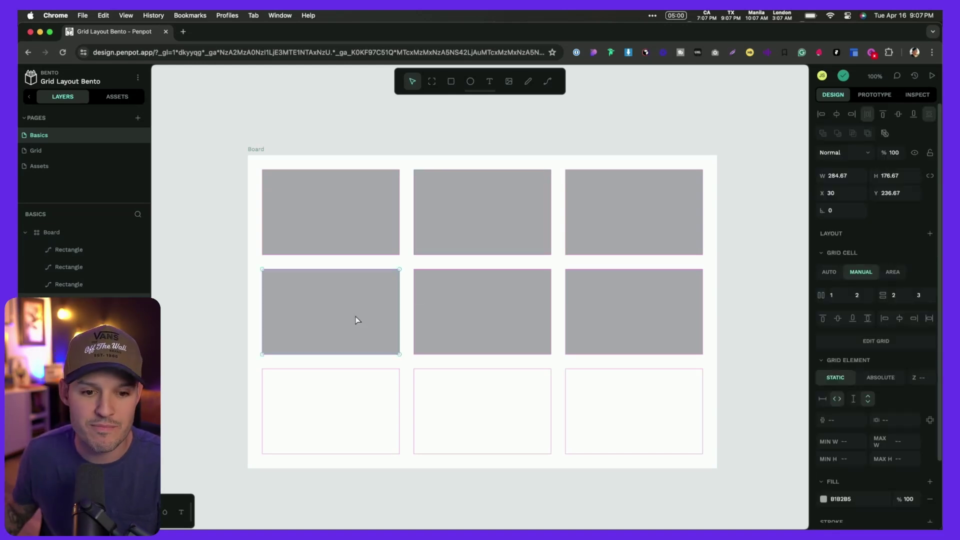
key(super+v)
key(super+v)
key(super+v)
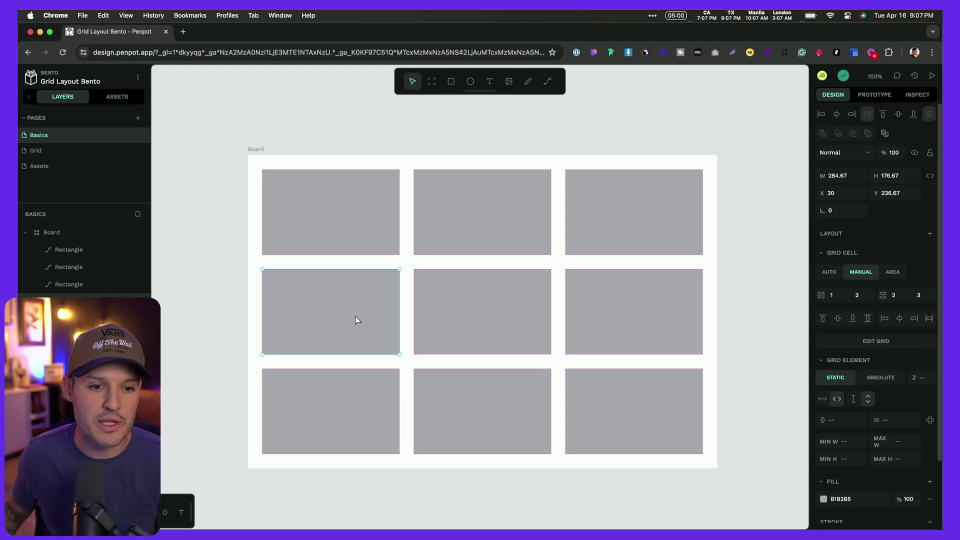
click(266, 121)
drag(254, 150, 235, 138)
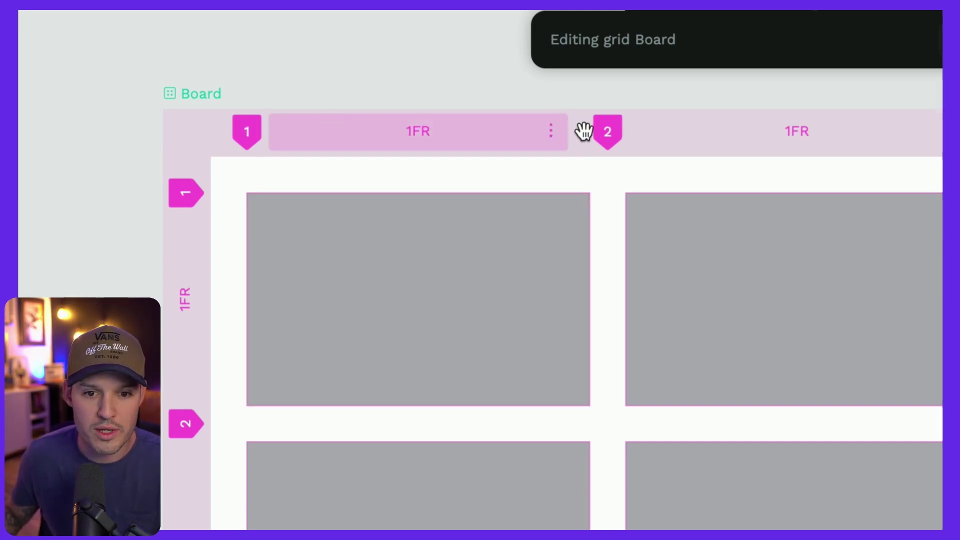
Step: Drag the first card's bottom and right edges so it spans two rows and two columns
scroll(690, 139, right, 2)
scroll(732, 177, down, 1)
scroll(732, 177, down, 3)
scroll(731, 177, up, 3)
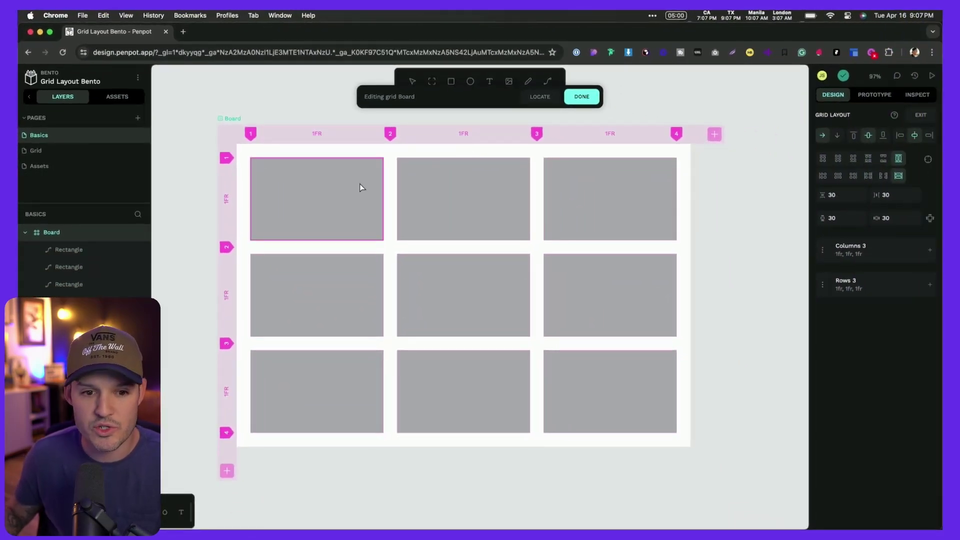
click(380, 185)
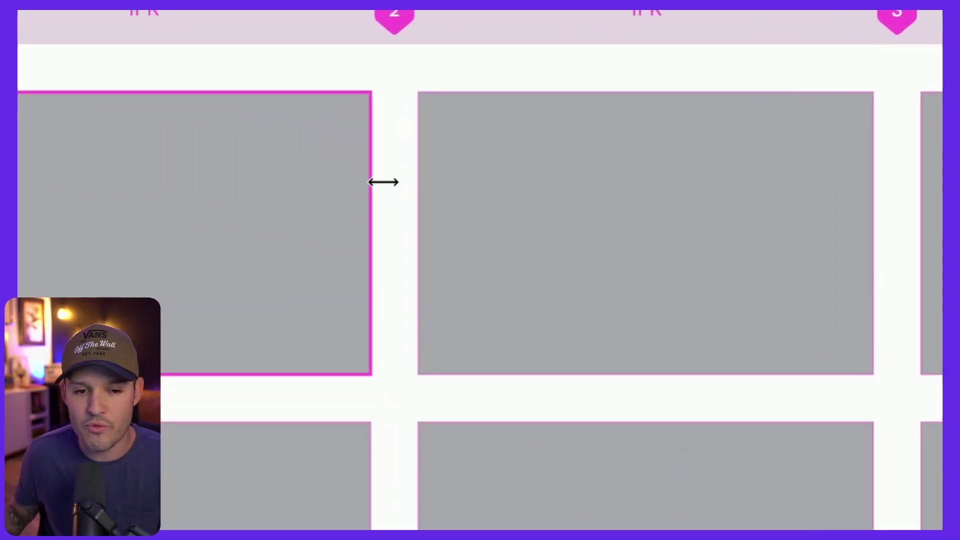
drag(380, 182, 401, 179)
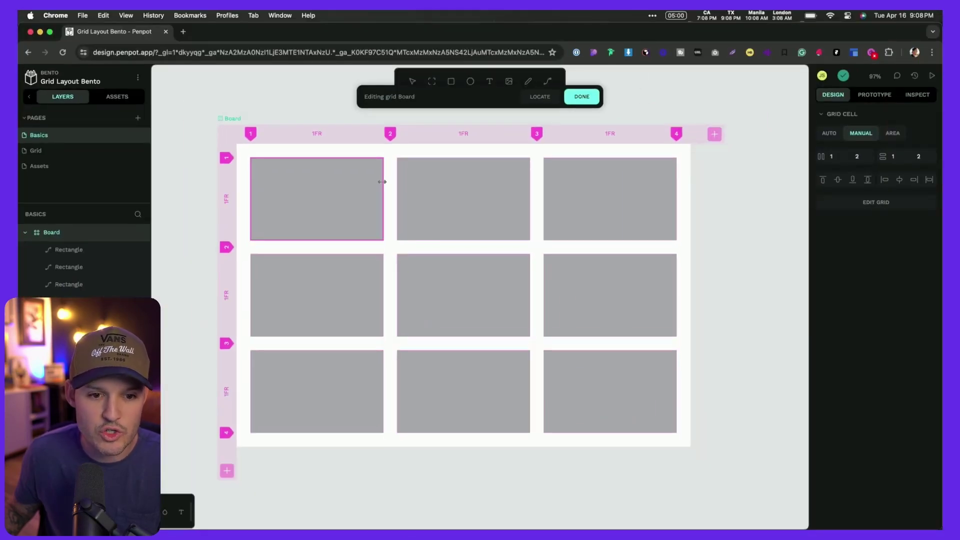
drag(382, 182, 396, 181)
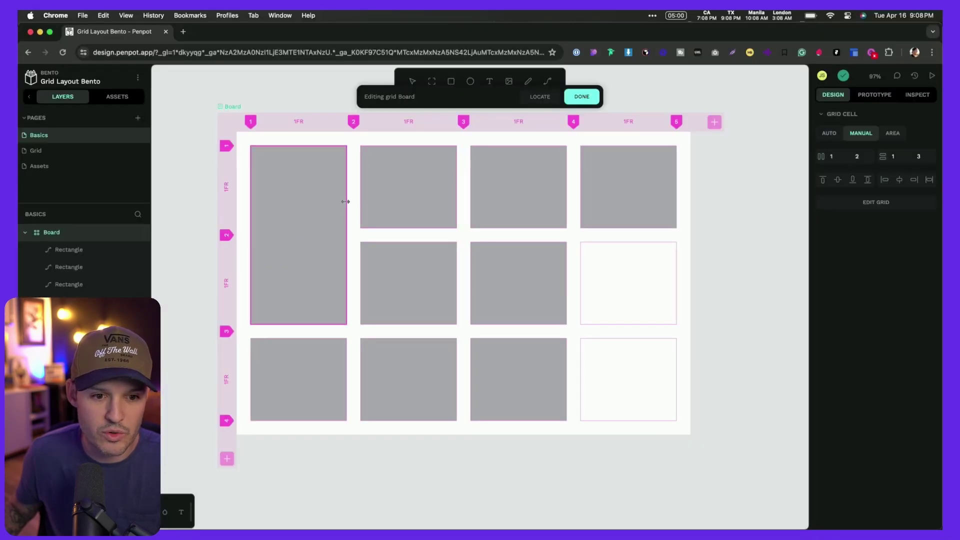
drag(346, 201, 429, 200)
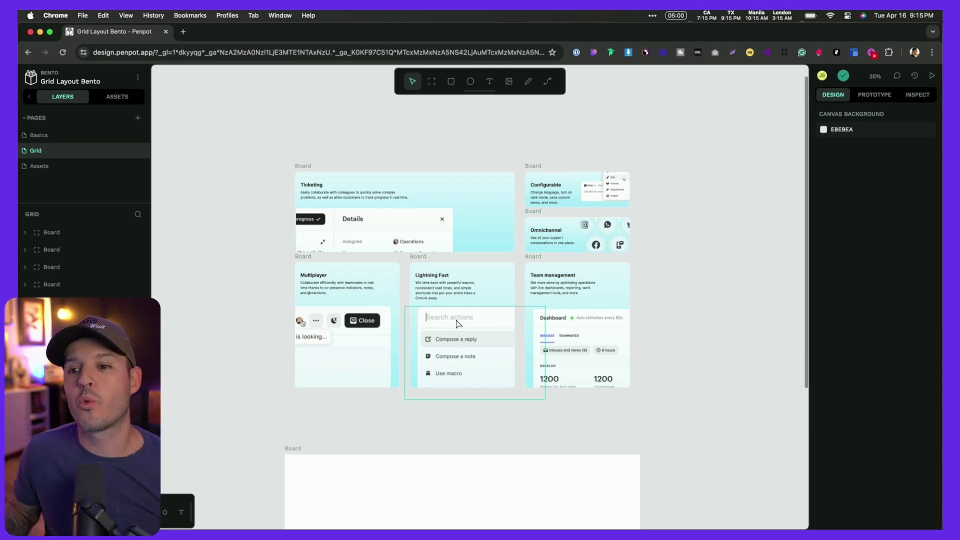
Step: Pan and zoom across the example bento cards, then scroll down to the empty board
scroll(609, 212, up, 5)
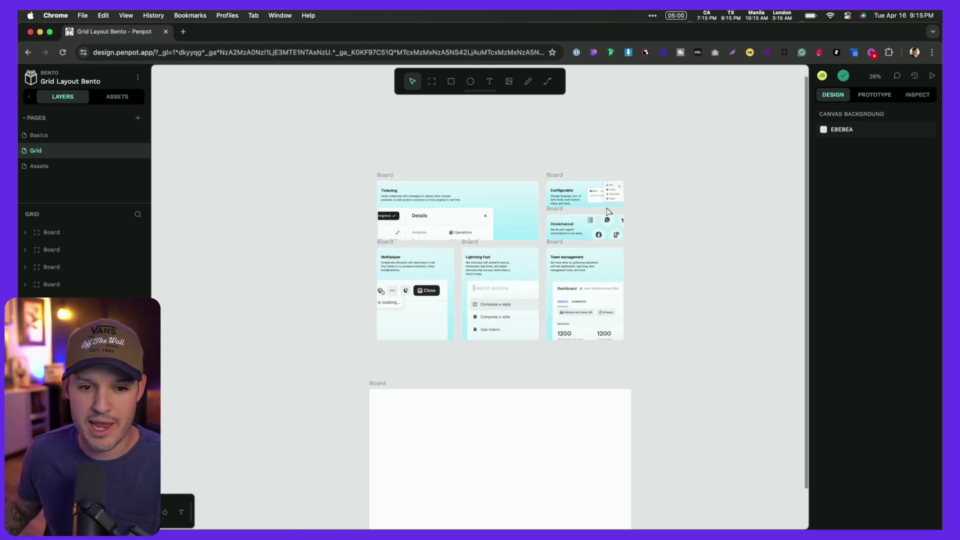
scroll(530, 235, down, 1)
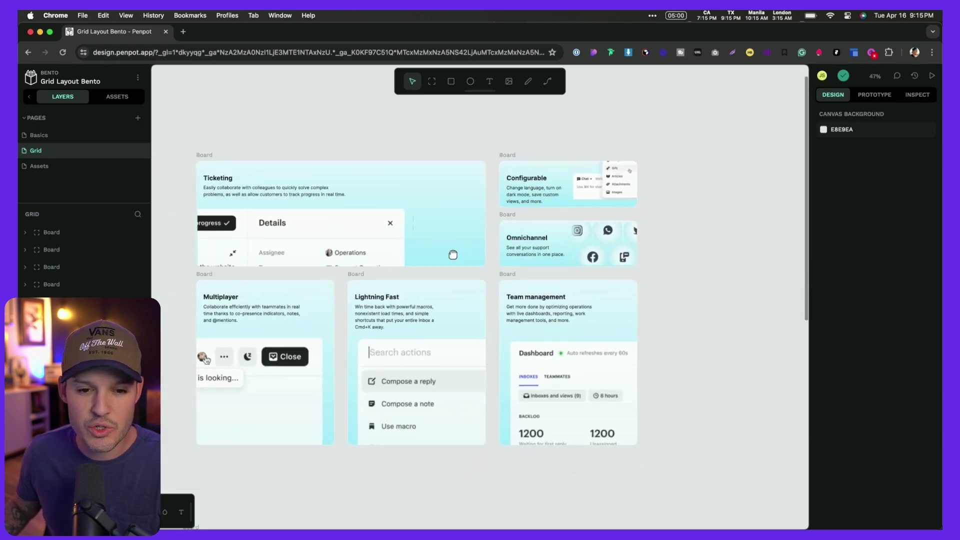
drag(452, 253, 520, 254)
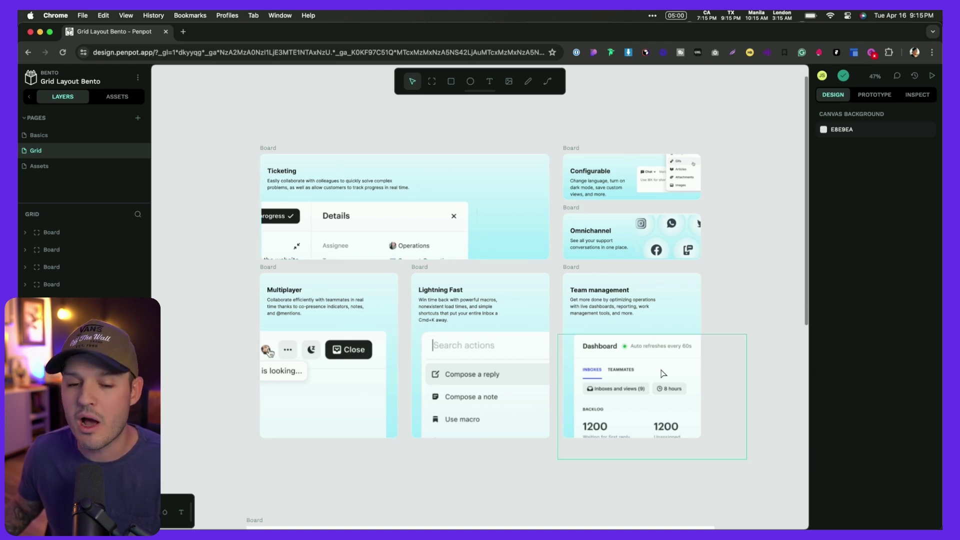
scroll(777, 234, down, 3)
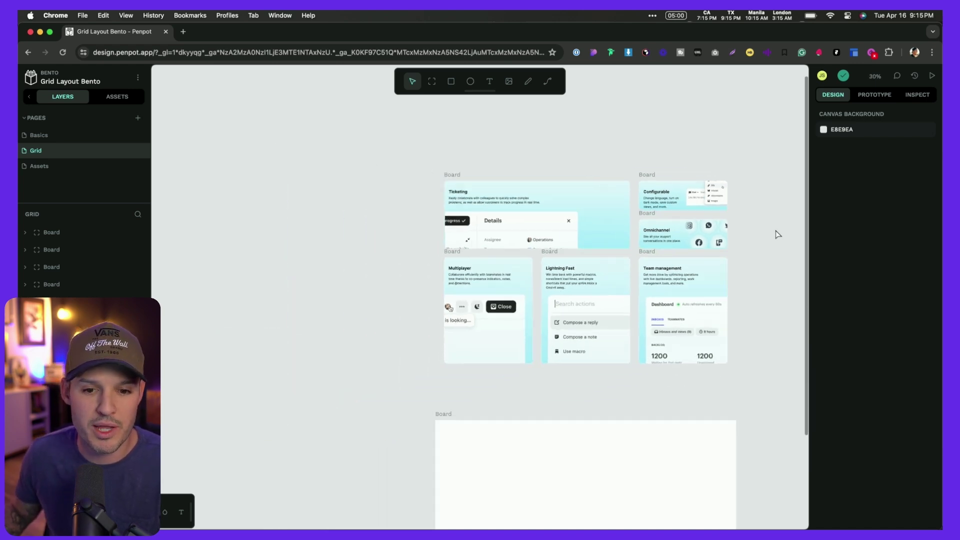
scroll(778, 234, up, 6)
scroll(777, 234, down, 2)
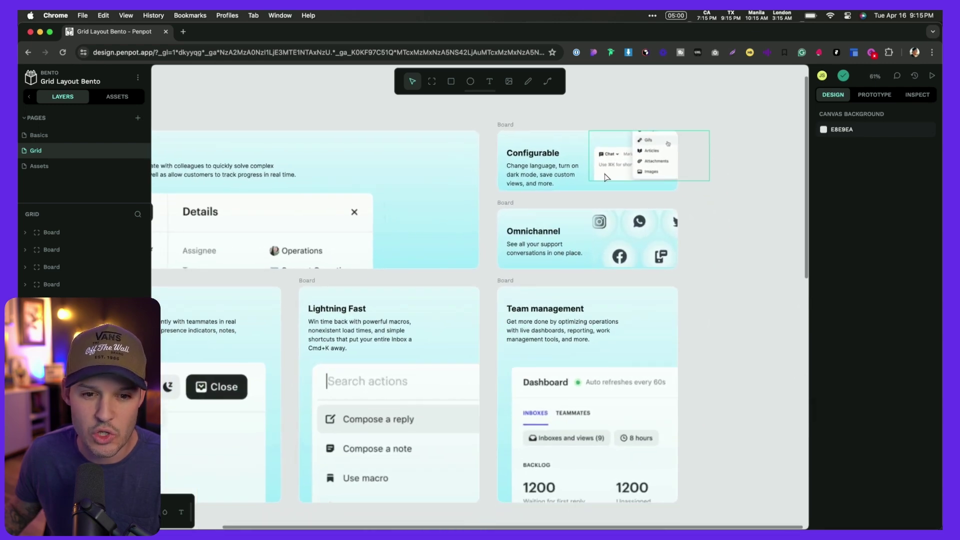
scroll(513, 126, down, 1)
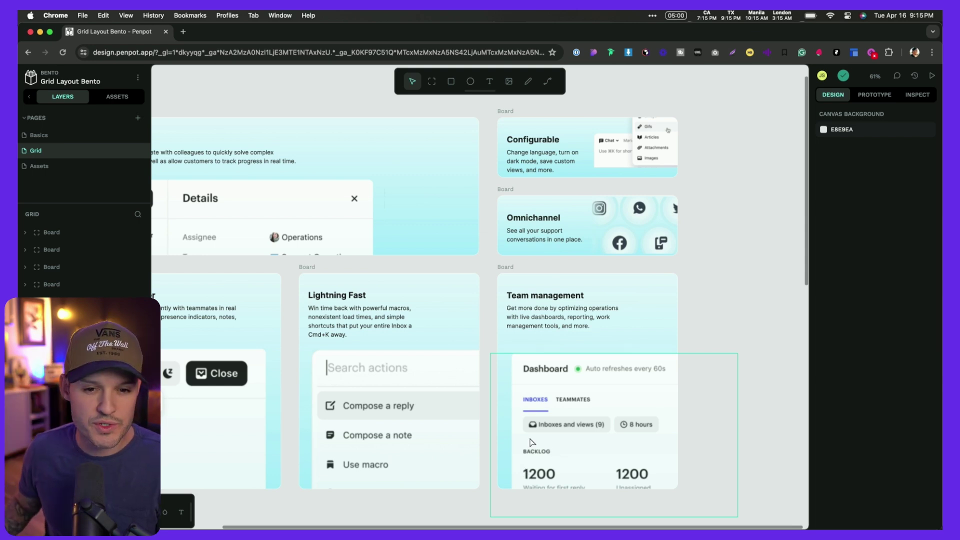
scroll(507, 452, left, 2)
scroll(508, 451, left, 2)
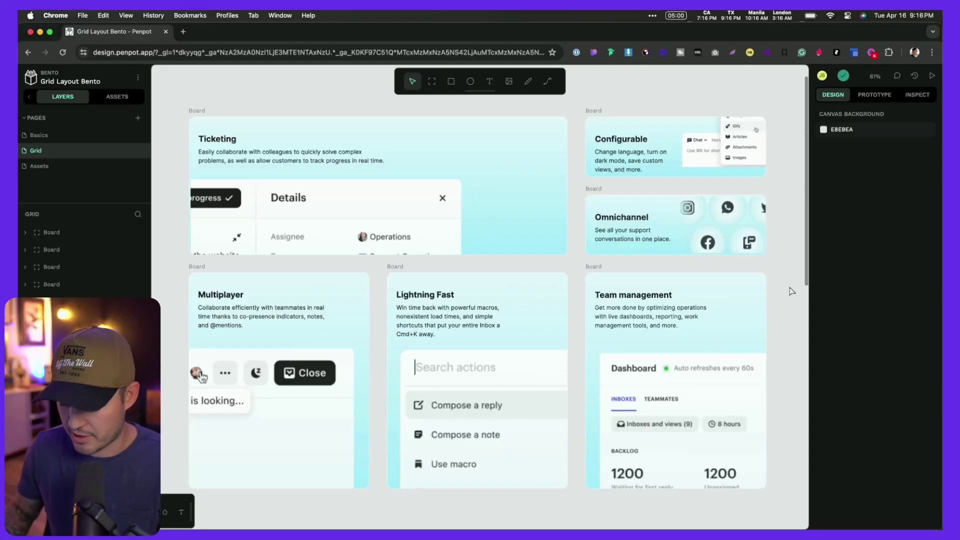
scroll(646, 313, down, 10)
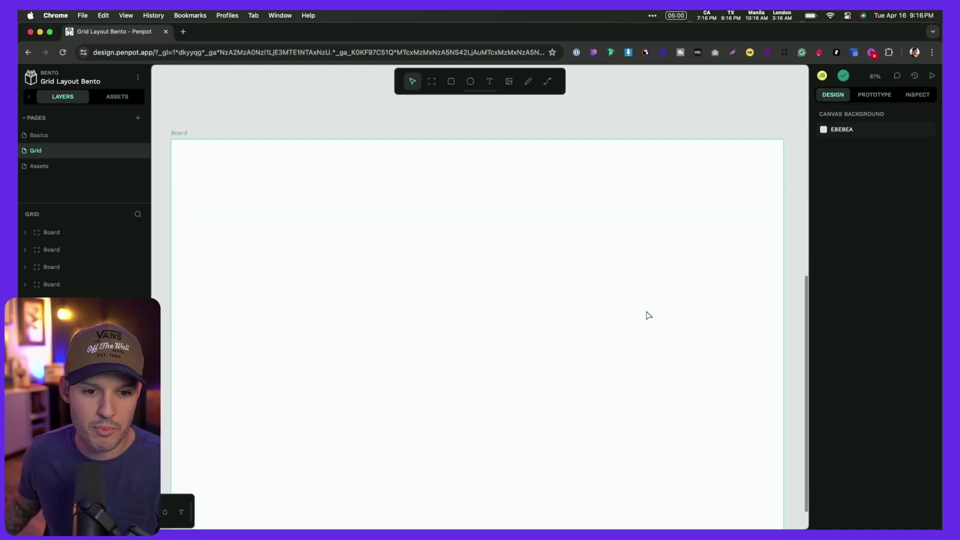
Step: Give the empty board a Grid layout and start editing its grid
scroll(649, 315, down, 3)
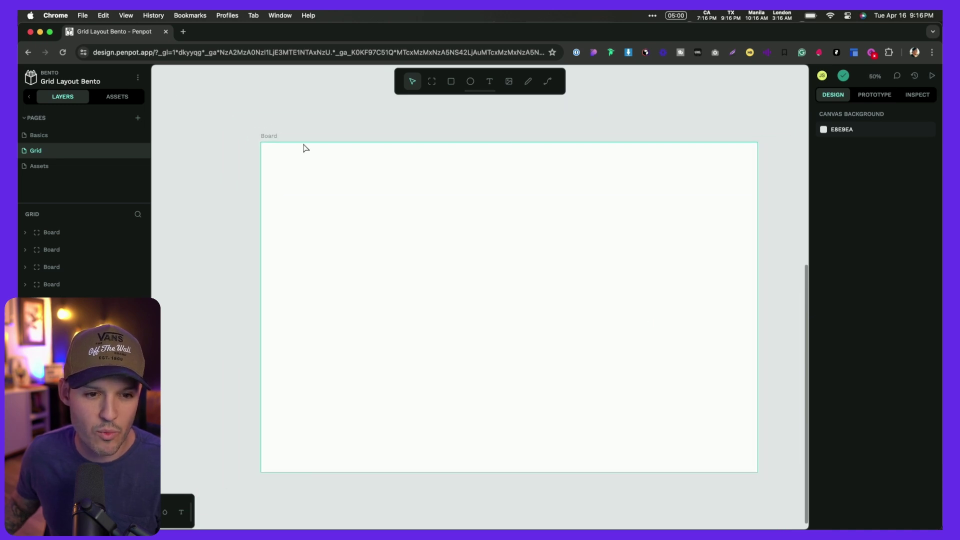
click(266, 135)
scroll(381, 152, right, 2)
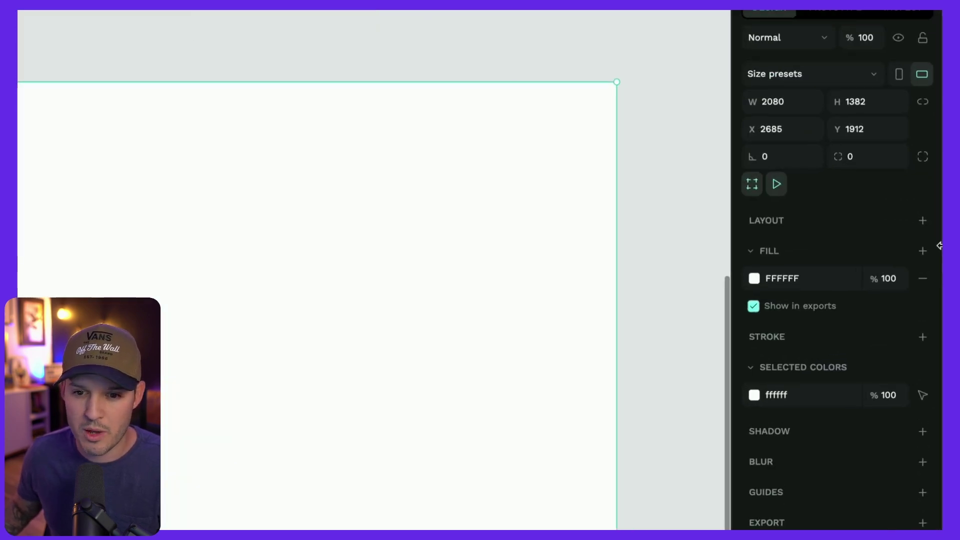
click(923, 220)
click(895, 275)
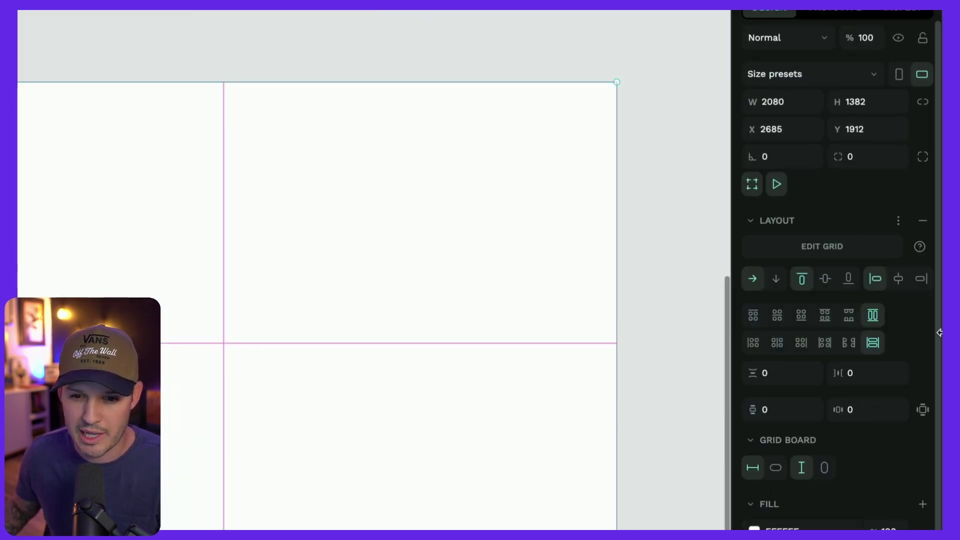
click(822, 248)
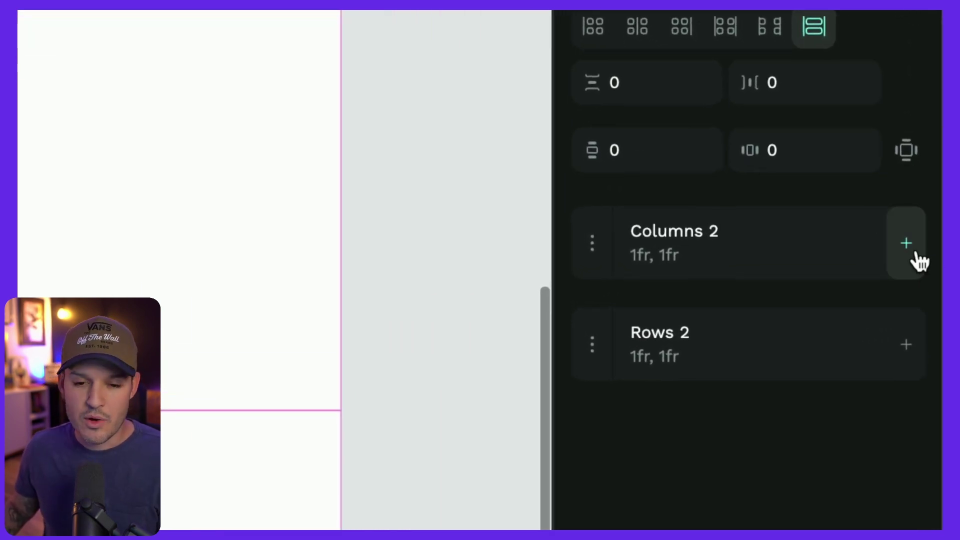
Step: Add three columns and three rows so the grid has 6 columns and 5 rows
click(917, 254)
click(916, 254)
click(916, 254)
click(917, 254)
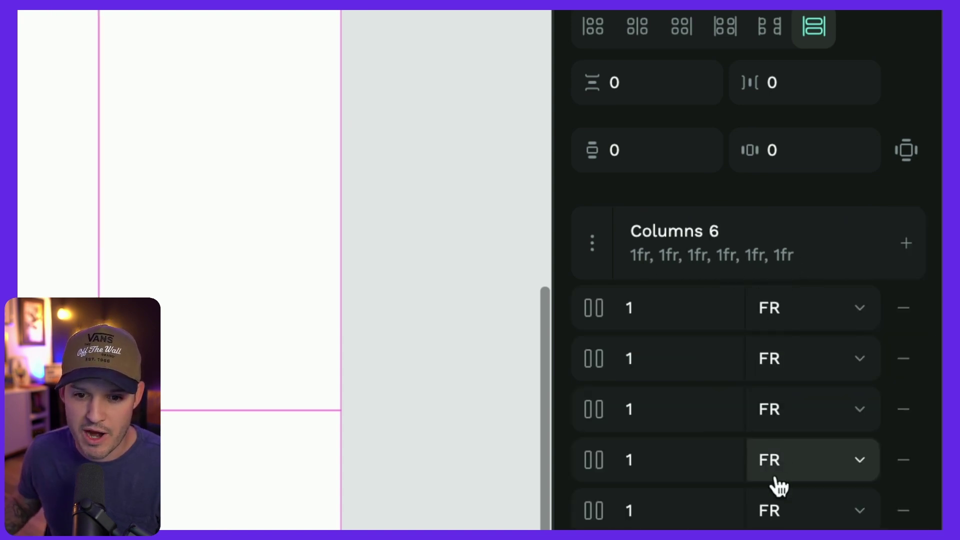
scroll(779, 499, down, 6)
click(914, 350)
click(913, 350)
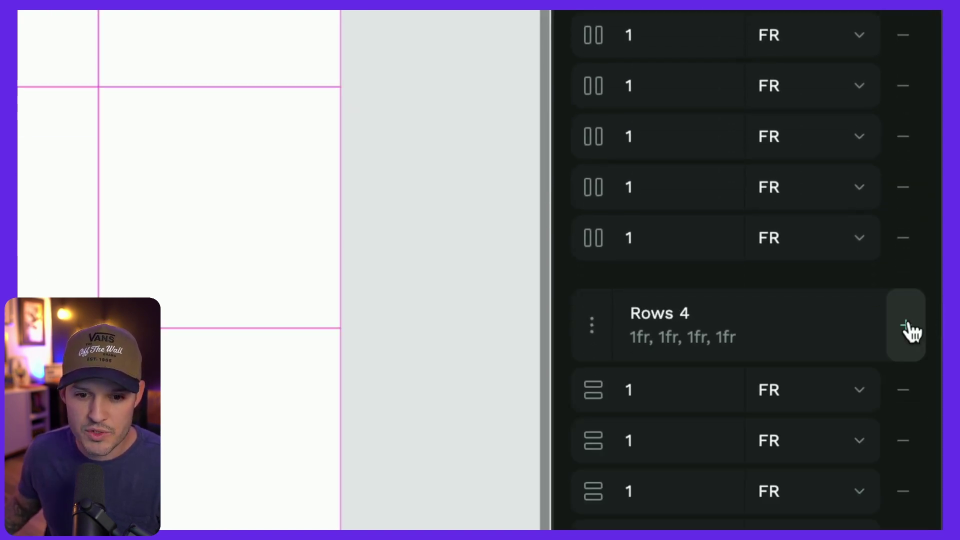
click(913, 350)
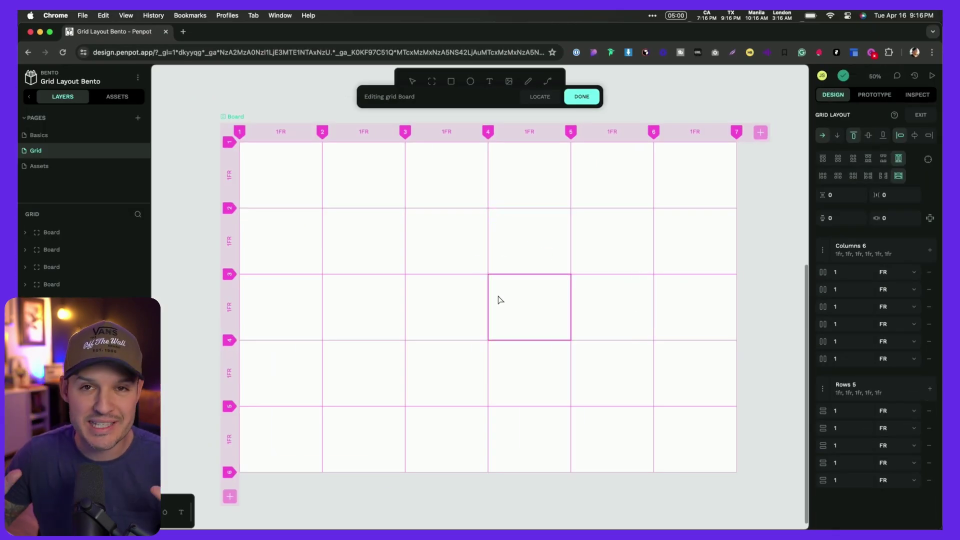
Step: Set the row and column gaps to 30 and the board padding to 30
click(840, 196)
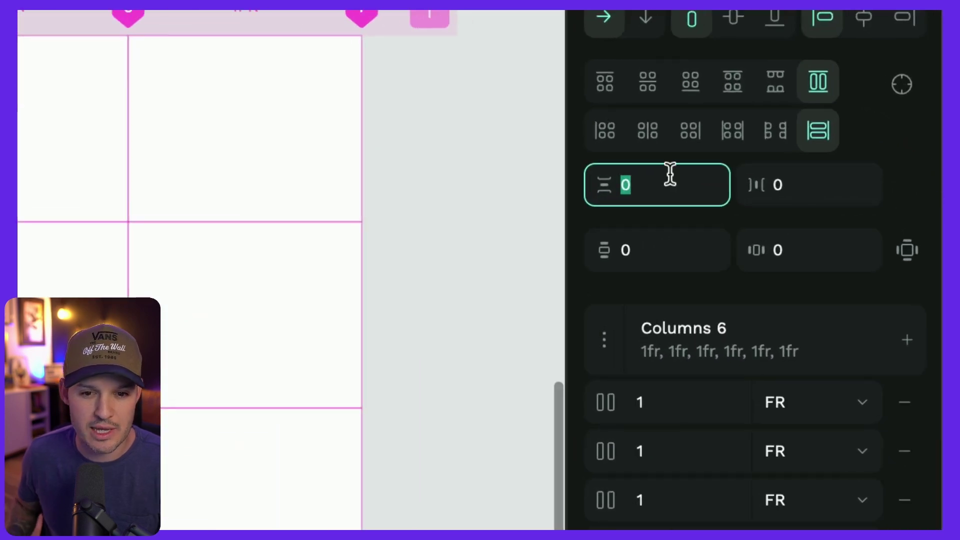
text(30)
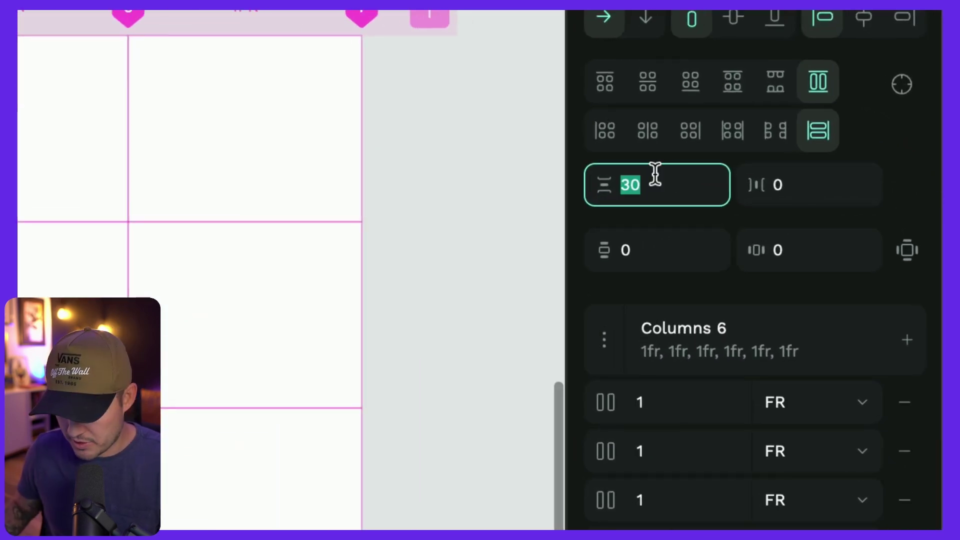
click(814, 185)
text(30)
click(713, 246)
text(30)
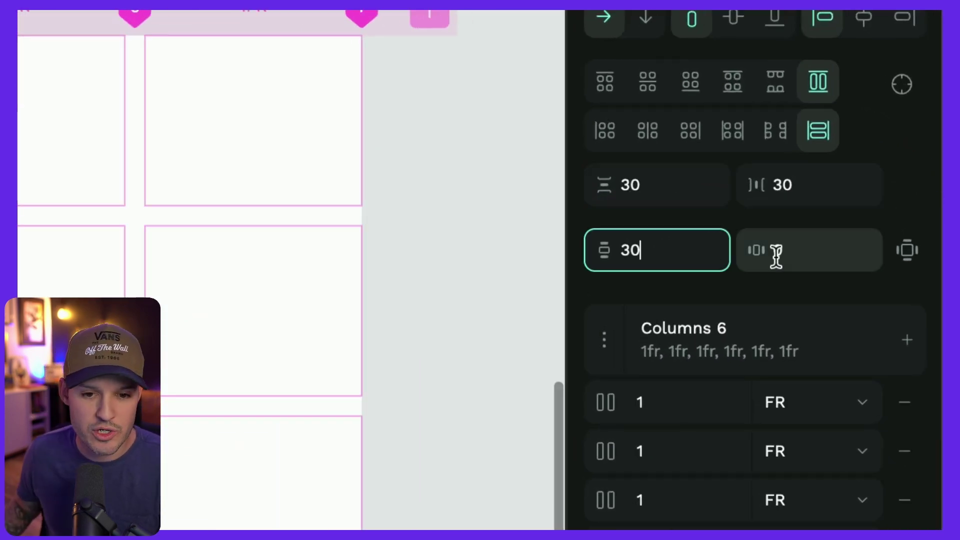
click(813, 250)
text(30)
key(Tab)
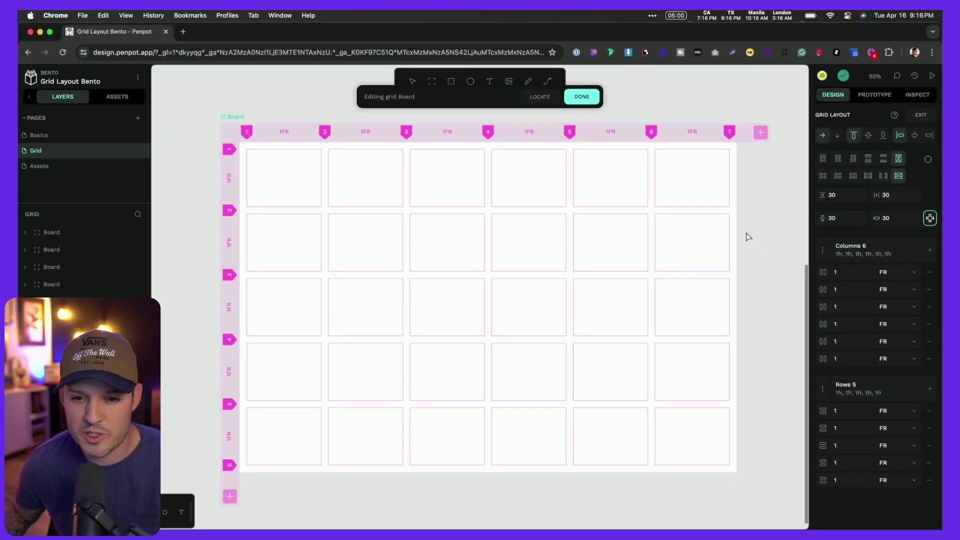
Step: Select the first grid cell of the six-by-five board
click(281, 186)
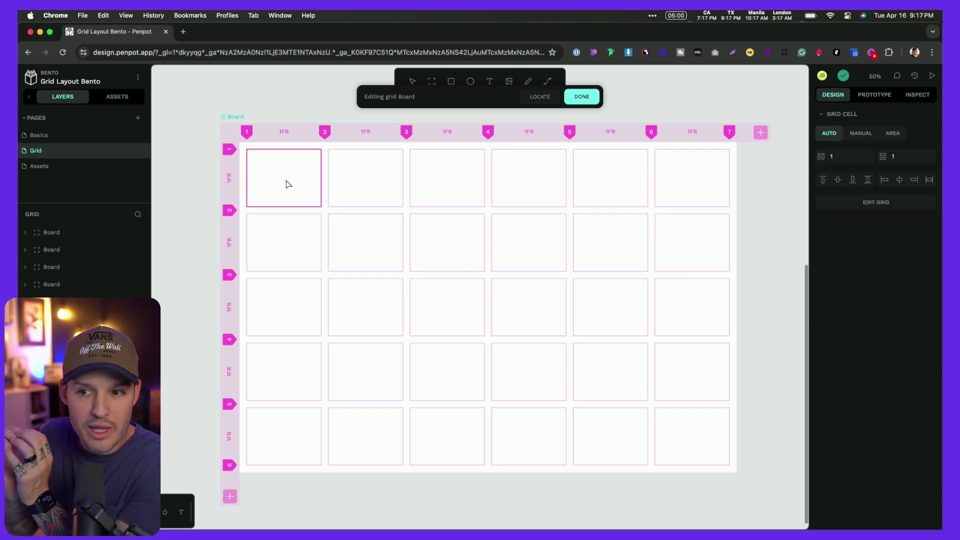
scroll(289, 185, up, 1)
scroll(288, 185, down, 2)
scroll(288, 185, up, 2)
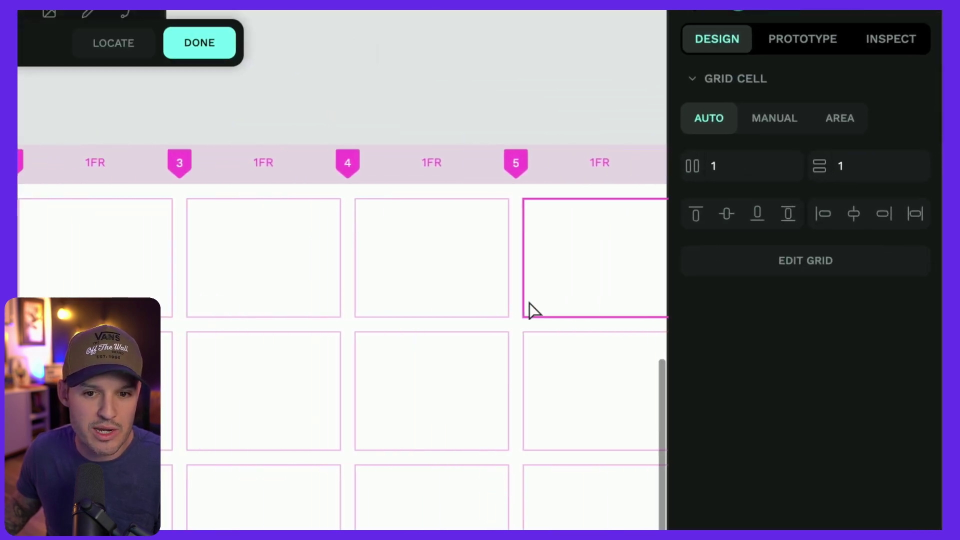
scroll(529, 303, left, 6)
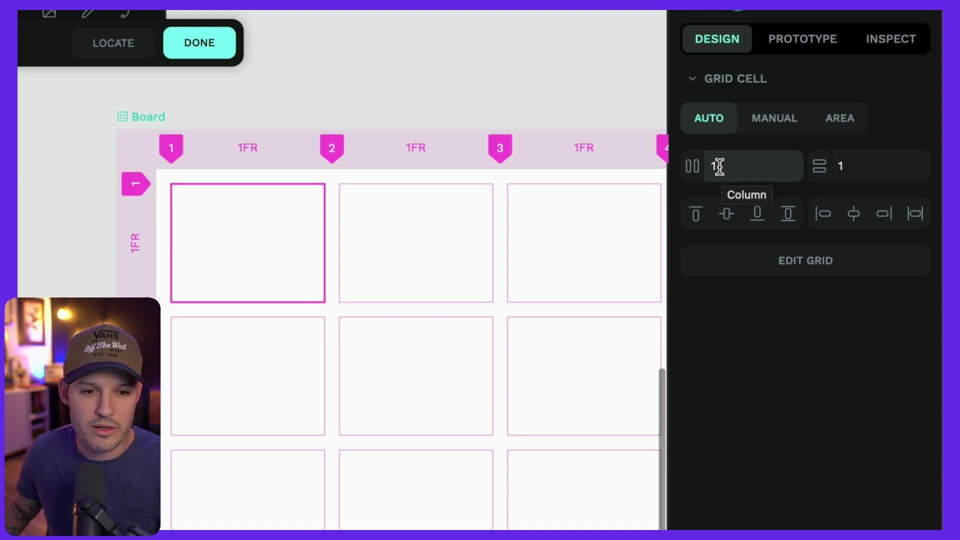
click(441, 237)
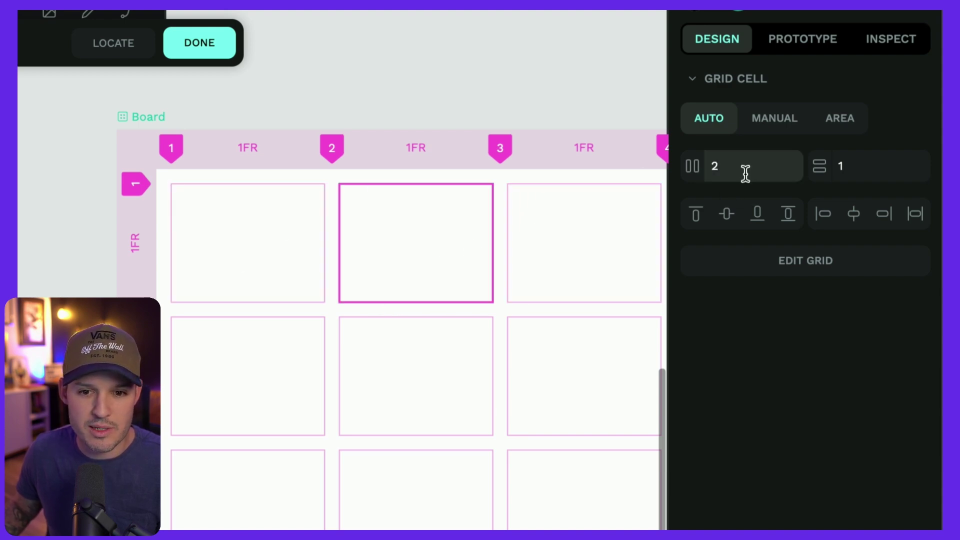
click(289, 231)
Step: Switch the first cell to Manual placement, keeping its column start at 1
click(774, 127)
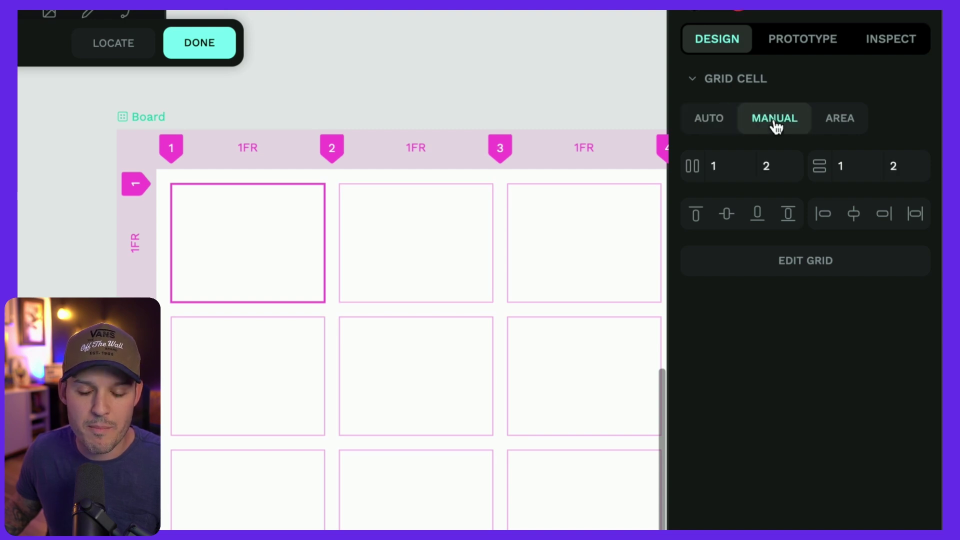
click(724, 170)
key(Up)
key(Up)
key(Down)
key(Down)
key(Up)
key(Up)
key(Down)
key(Down)
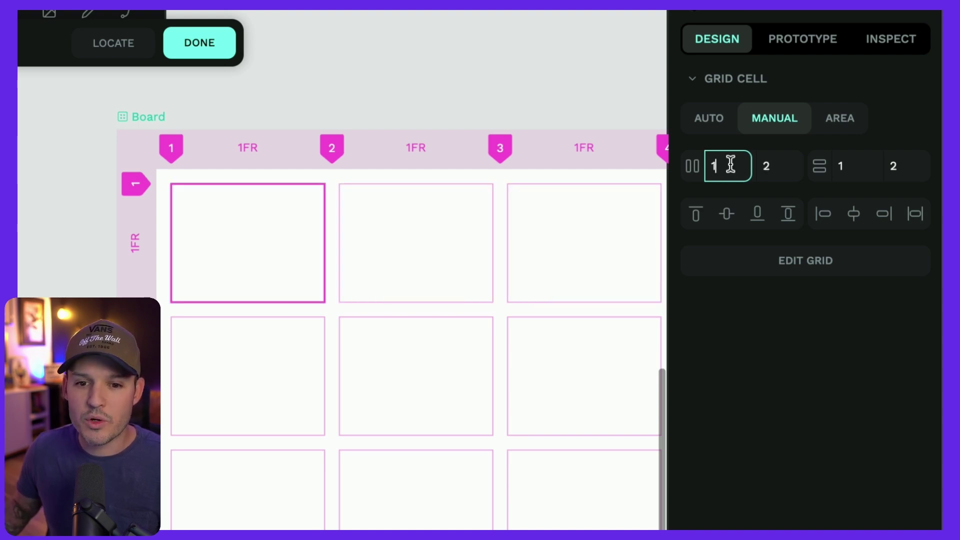
Step: Set the first cell's column end to 3 and its row end to 3
click(771, 171)
text(3)
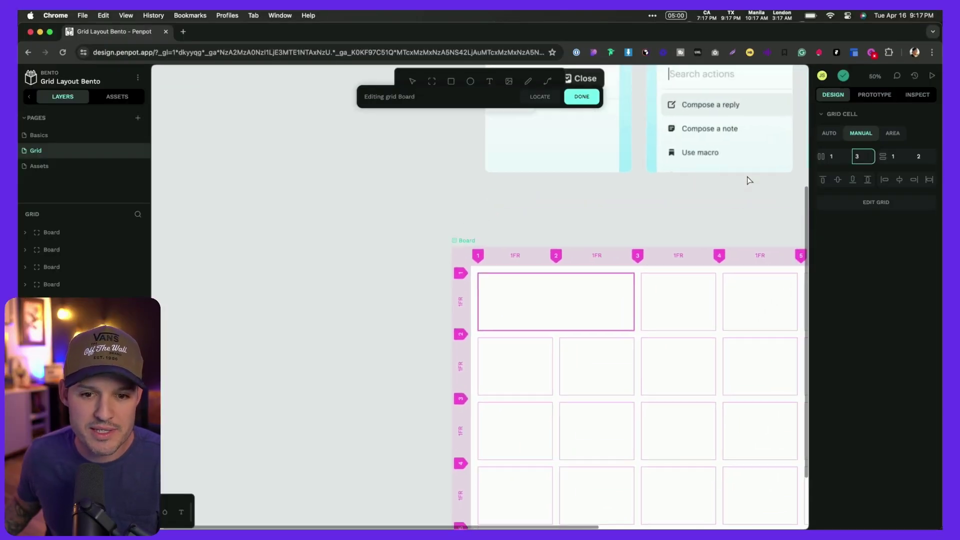
scroll(749, 180, up, 10)
scroll(749, 180, right, 5)
scroll(749, 180, down, 10)
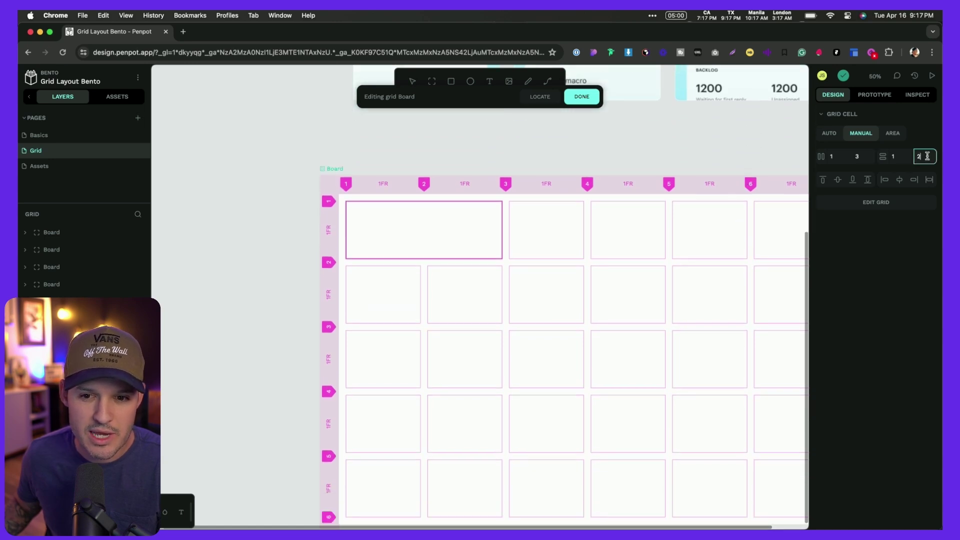
key(Up)
key(Up)
key(Down)
scroll(627, 253, down, 3)
scroll(628, 252, right, 2)
scroll(600, 245, up, 1)
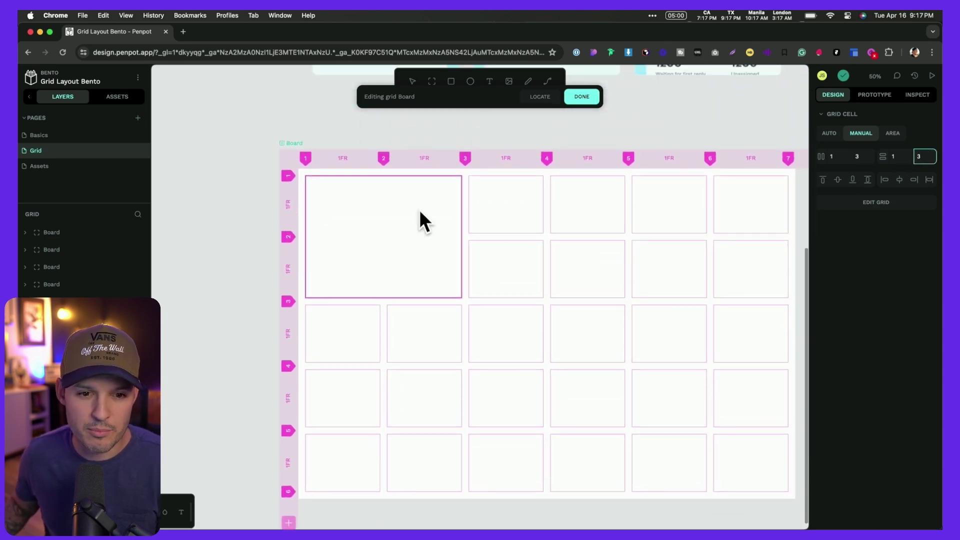
Step: Change the column end to 5 so the cell becomes a four-by-two block
click(866, 160)
text(5)
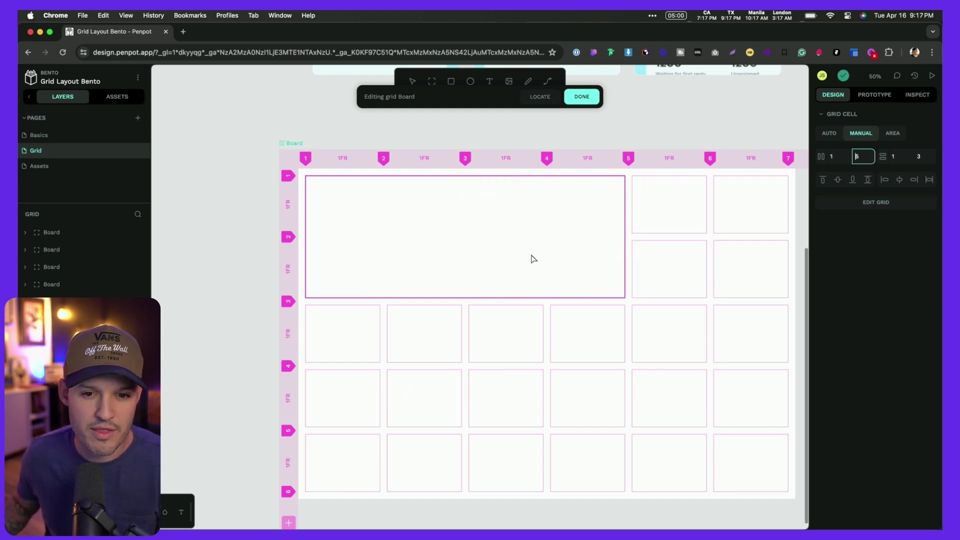
scroll(533, 258, up, 10)
scroll(534, 258, down, 4)
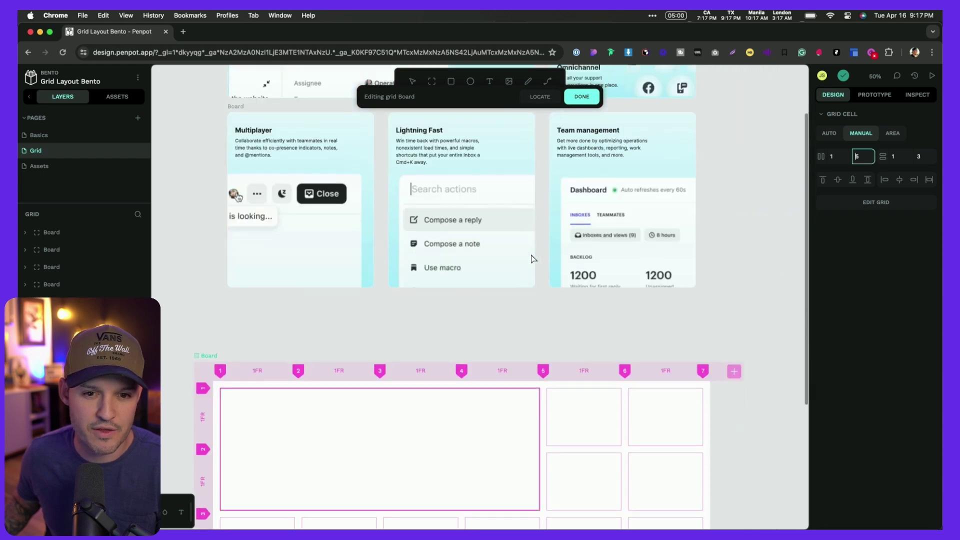
scroll(534, 258, down, 1)
click(591, 390)
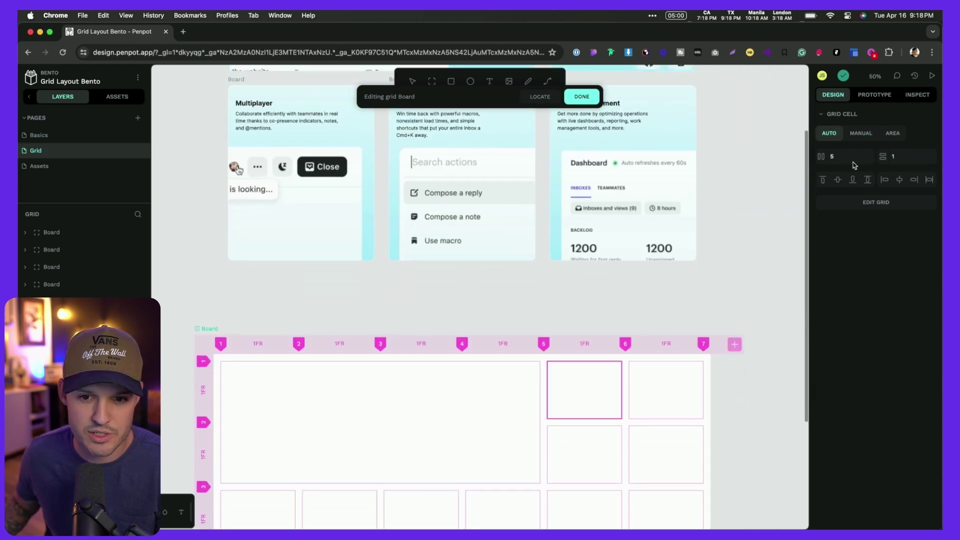
Step: Set the top column-5 cell to Manual placement and stretch it to column end 7
click(900, 156)
text(2)
key(Return)
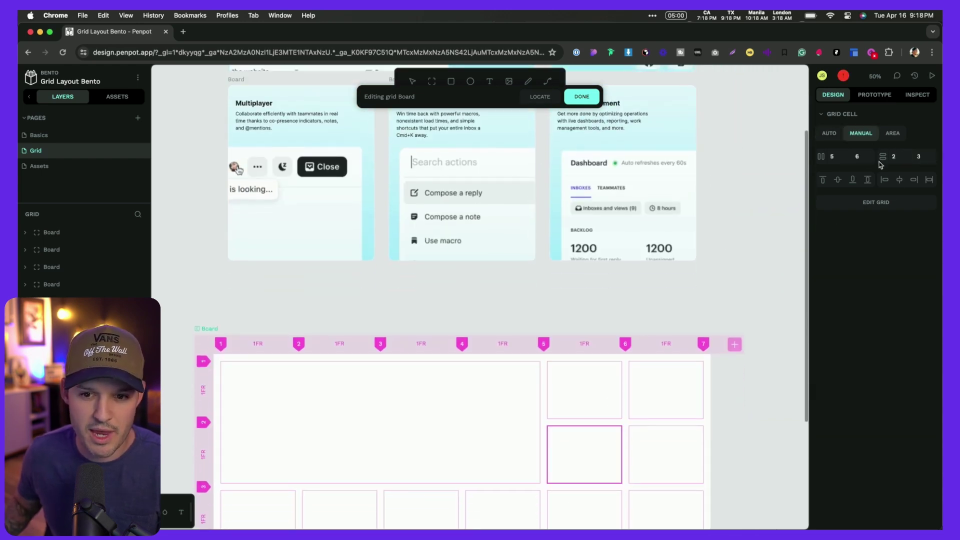
key(super+z)
click(861, 139)
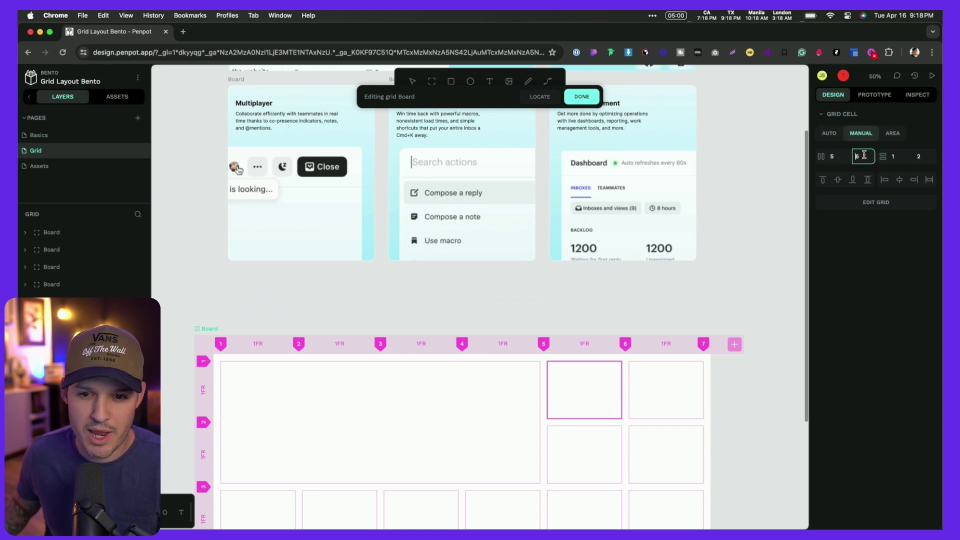
click(864, 155)
text(7)
Step: Stretch the row-2 cell in column 5 to column end 7 as well
click(640, 437)
click(865, 156)
text(7)
scroll(695, 262, up, 5)
scroll(593, 196, down, 8)
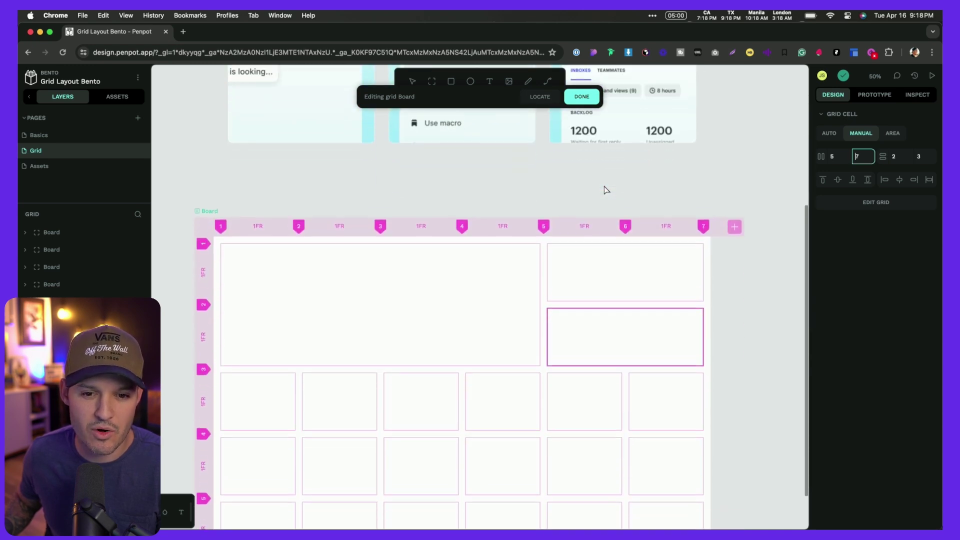
scroll(606, 193, up, 6)
scroll(607, 190, down, 9)
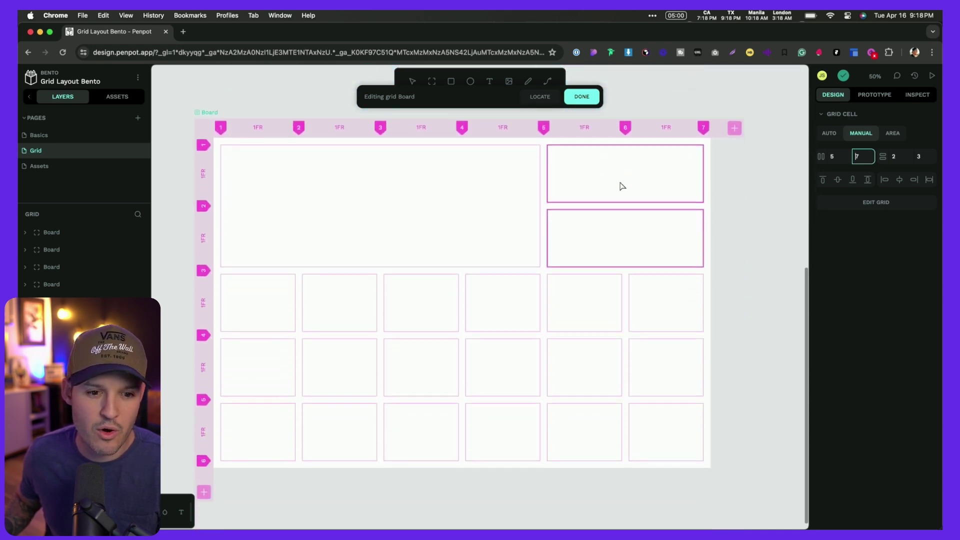
Step: Make the first row-3 cell Manual and merge columns 3–5 down through row 6
click(258, 280)
click(861, 133)
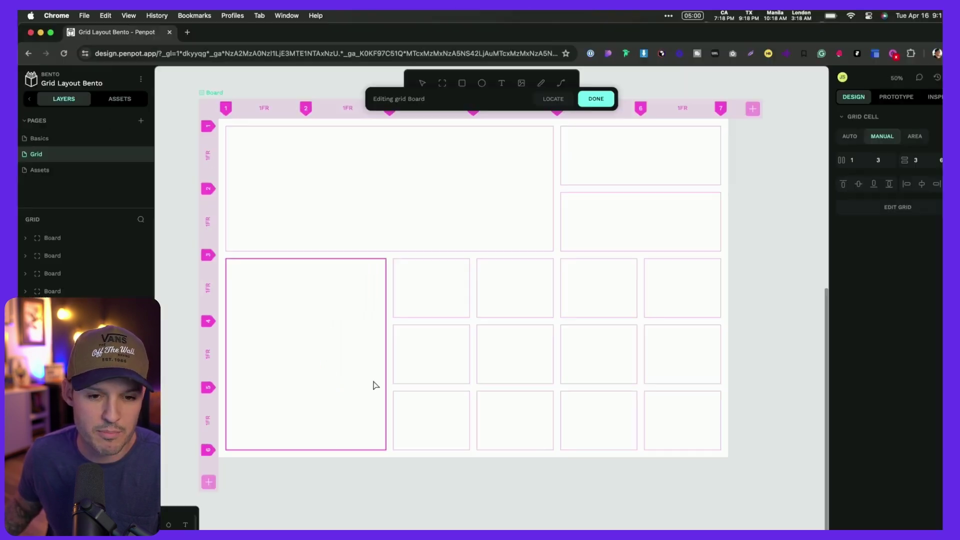
click(468, 278)
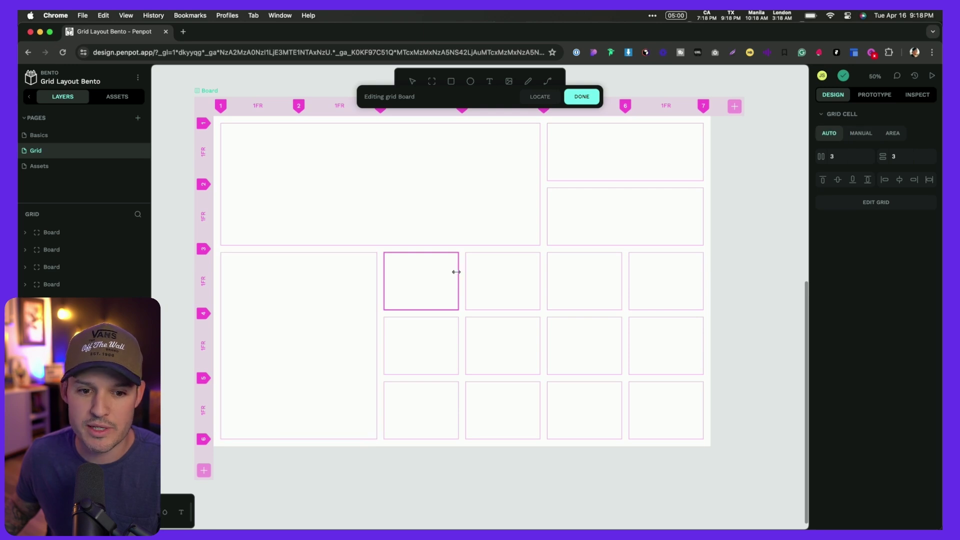
drag(456, 272, 504, 272)
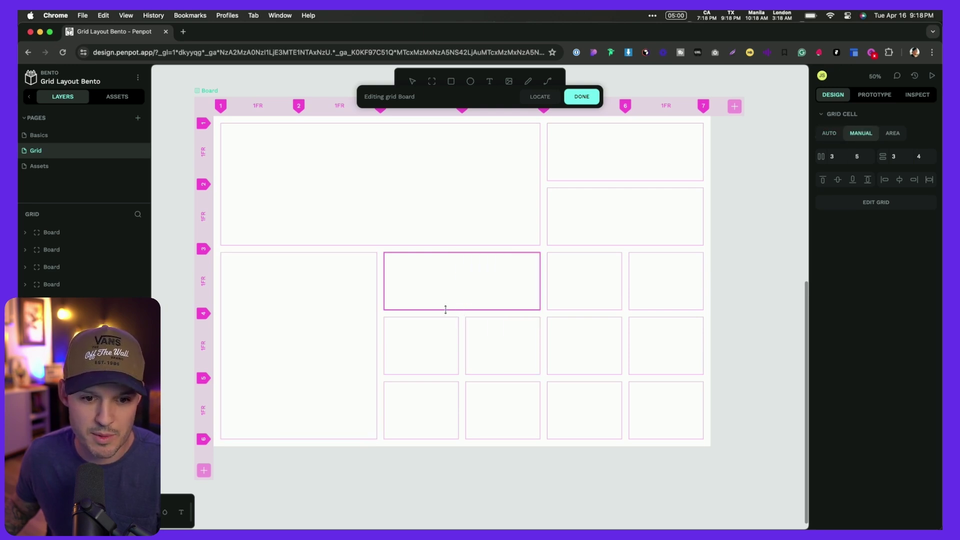
drag(446, 309, 452, 418)
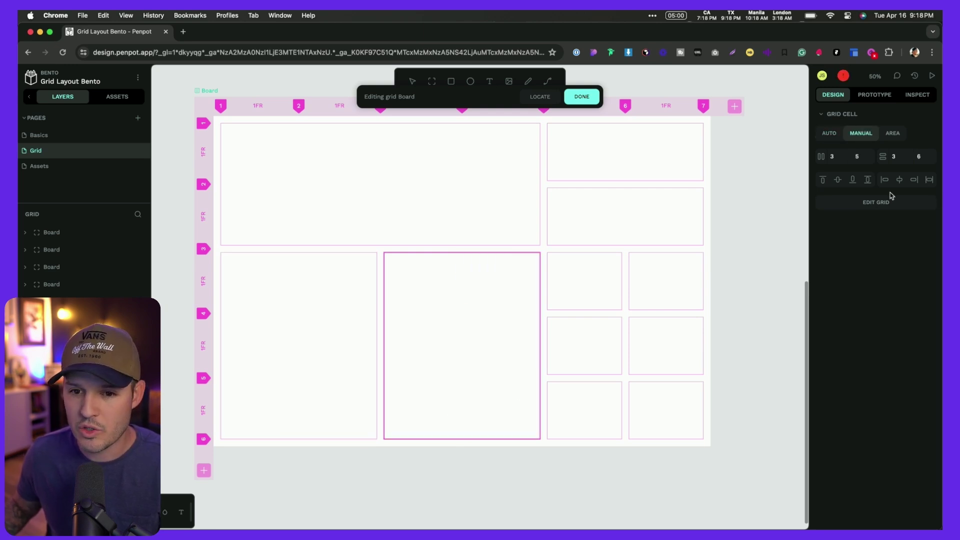
Step: Merge columns 5–7 from row 3 down to the bottom row
click(587, 281)
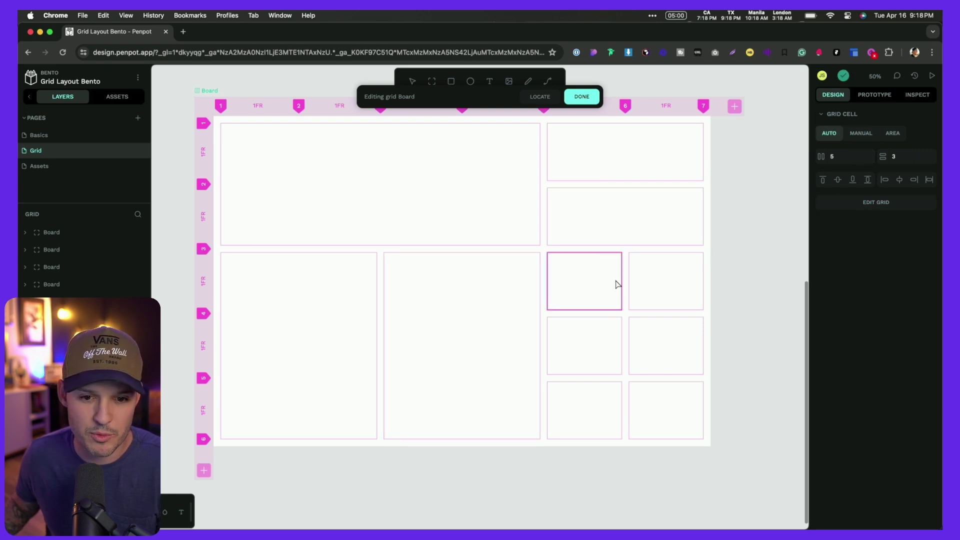
drag(622, 278, 630, 309)
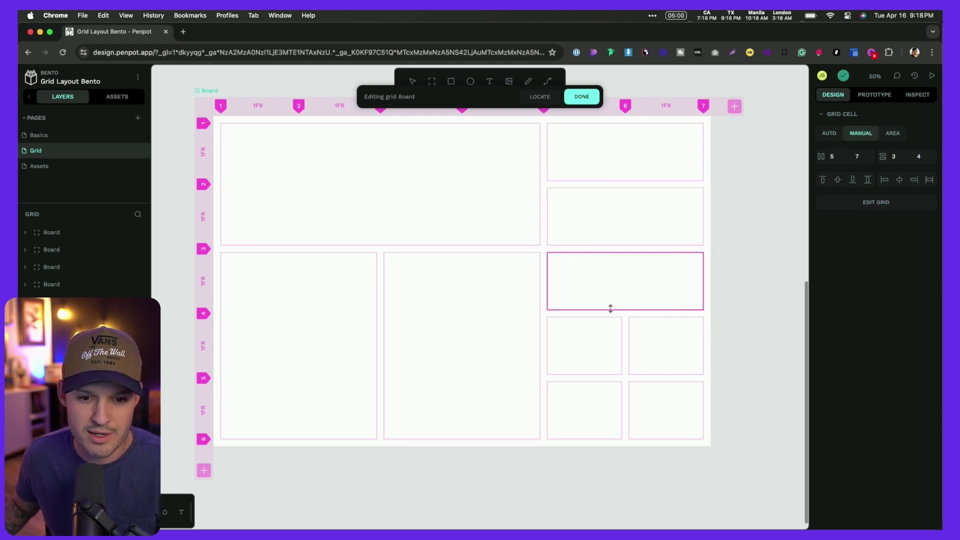
drag(611, 308, 616, 411)
scroll(754, 405, up, 1)
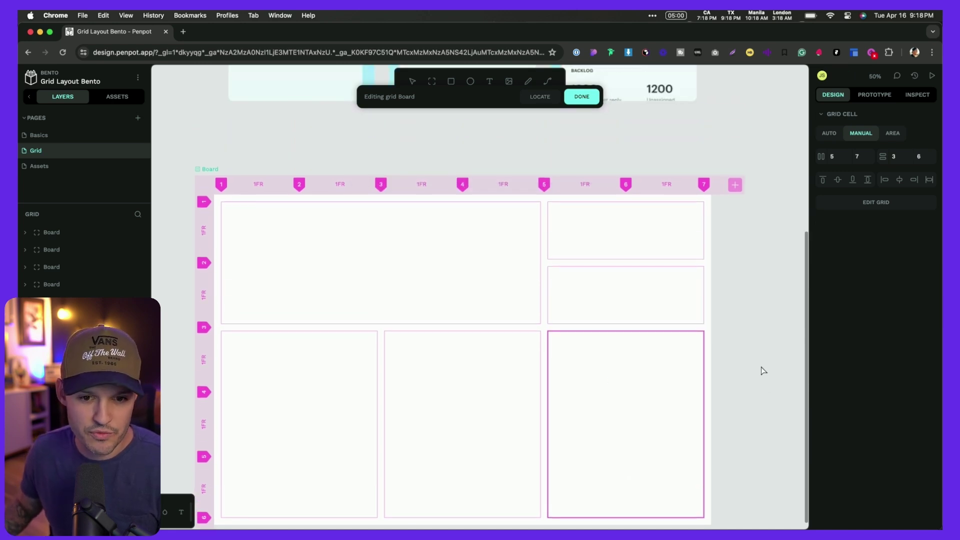
Step: Finish grid editing and drop the Ticketing card into the first grid area
click(577, 97)
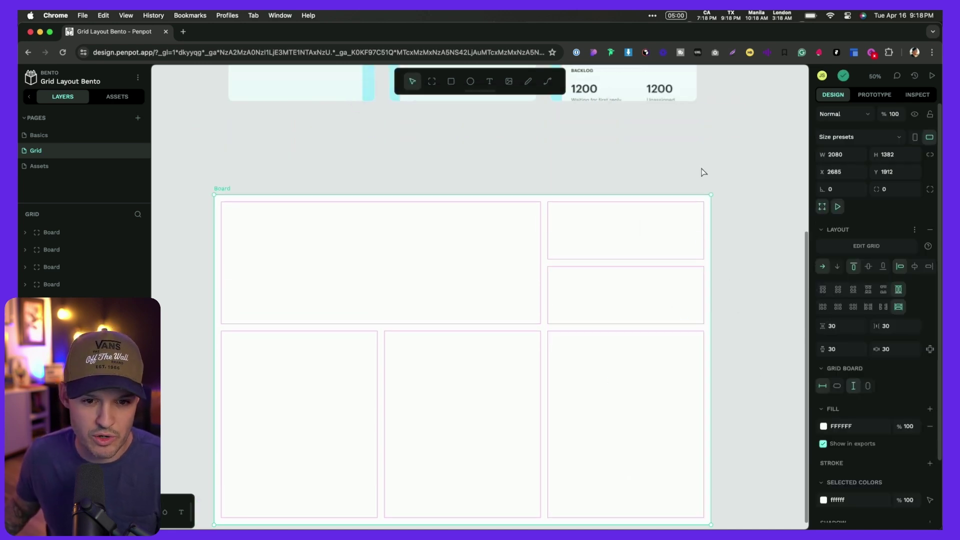
scroll(701, 172, down, 5)
drag(733, 154, 625, 283)
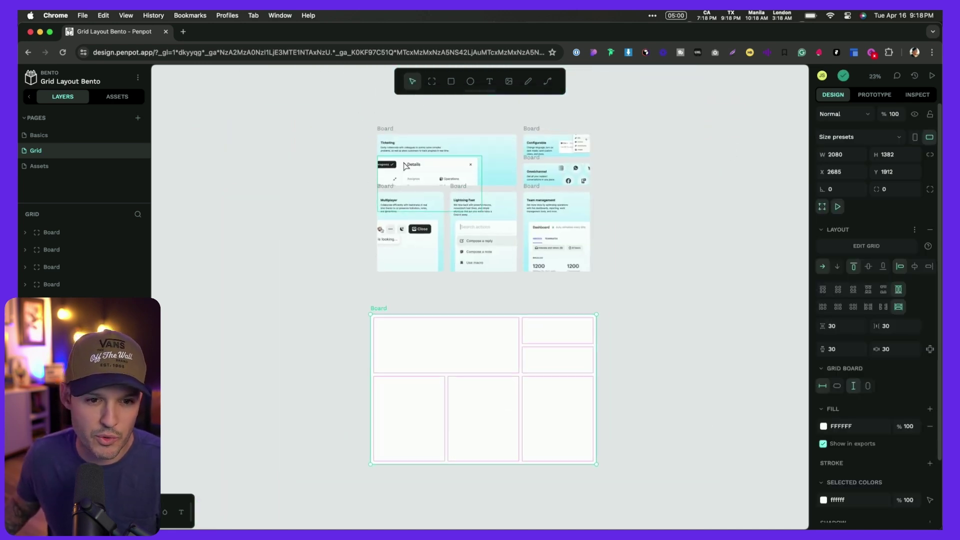
drag(386, 132, 395, 331)
scroll(500, 347, down, 5)
scroll(491, 349, up, 10)
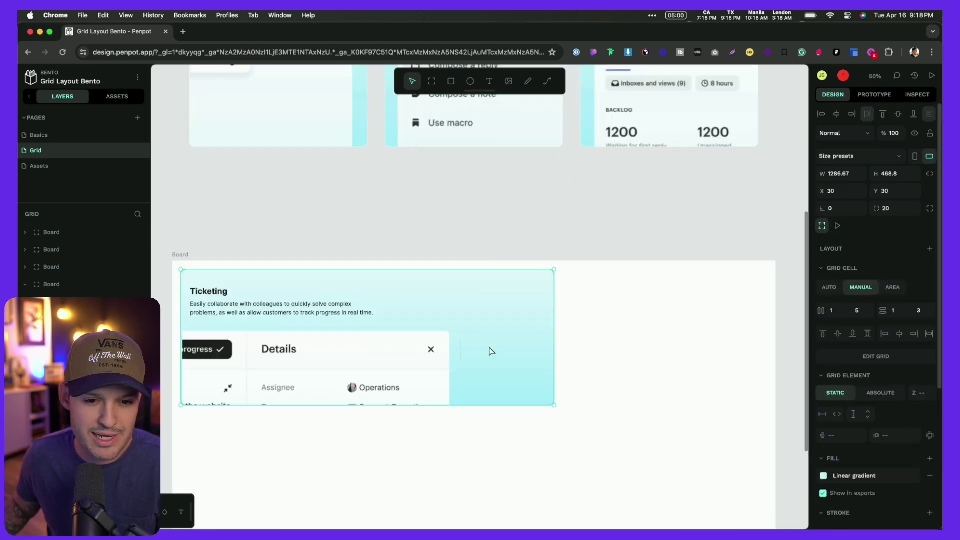
scroll(489, 349, down, 4)
scroll(490, 350, down, 2)
Step: Set the Ticketing card's sizing to Fill width and Fill height
key(Escape)
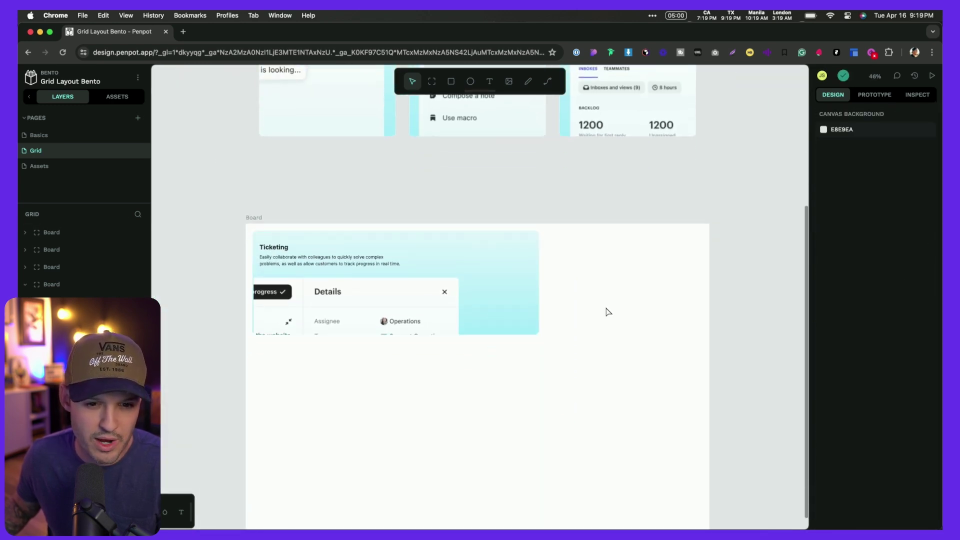
click(498, 261)
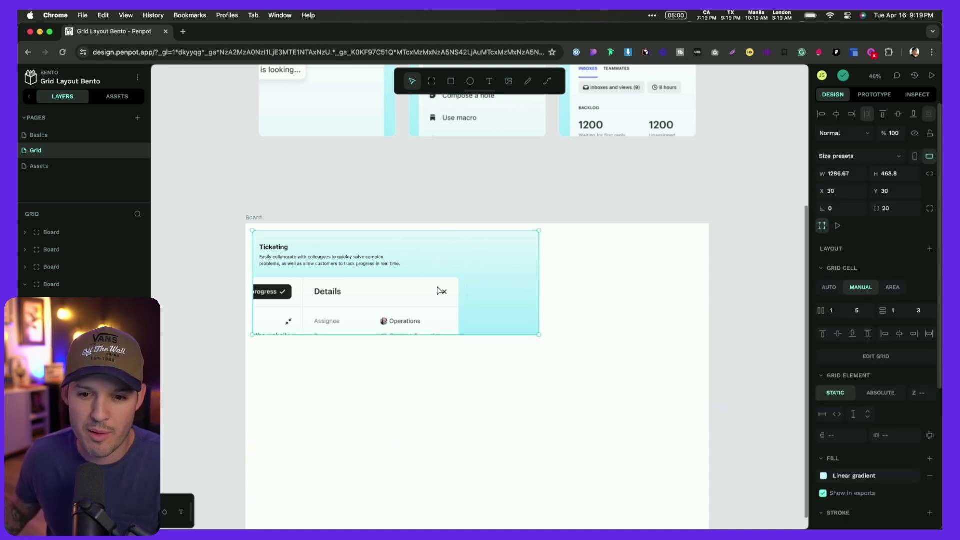
click(837, 417)
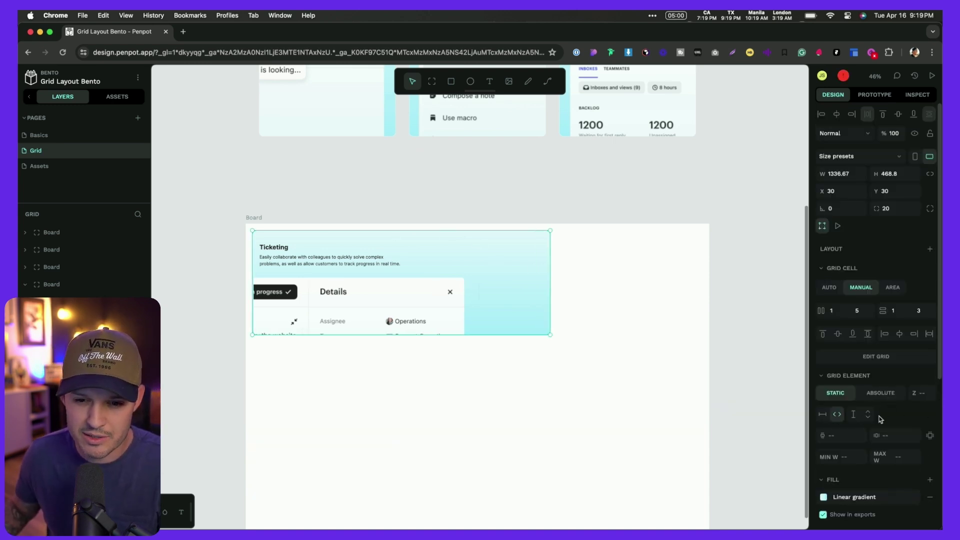
click(869, 415)
Step: Place Configurable, Omnichannel, Multiplayer, Lightning Fast and Team management into their grid areas
scroll(646, 257, up, 3)
scroll(645, 260, down, 5)
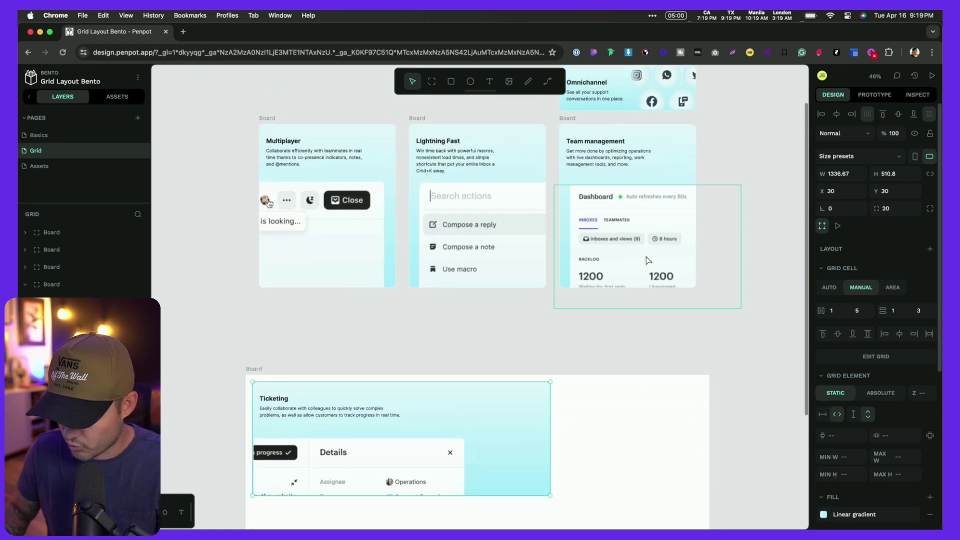
drag(733, 186, 654, 178)
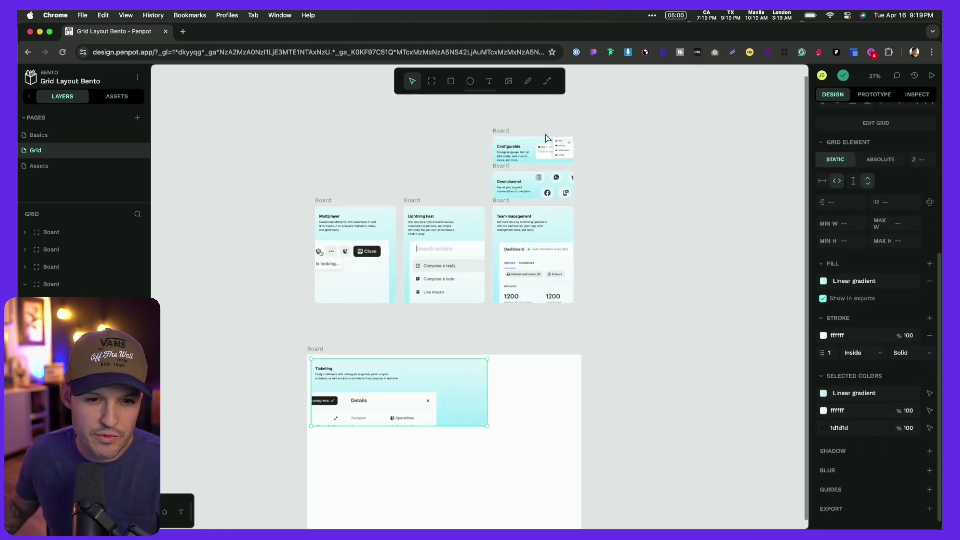
drag(547, 142, 536, 370)
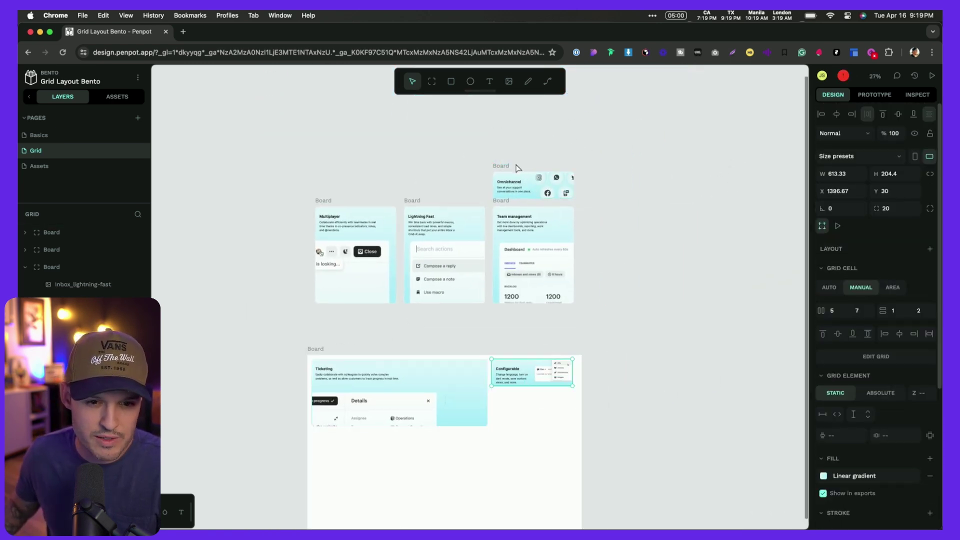
drag(518, 170, 533, 373)
scroll(342, 187, down, 1)
drag(325, 145, 350, 425)
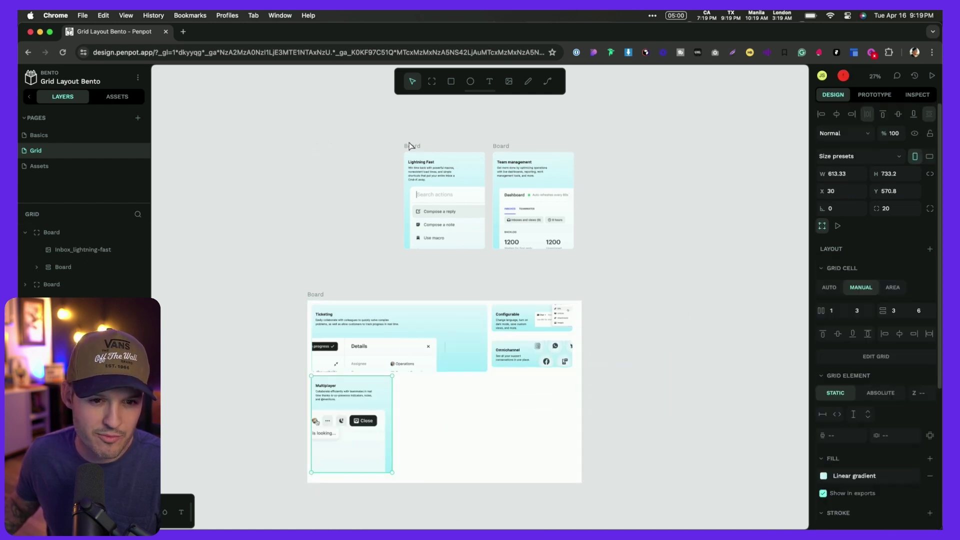
drag(411, 148, 442, 415)
drag(509, 148, 530, 418)
Step: Set all six feature cards to Fill width and Fill height
click(60, 249)
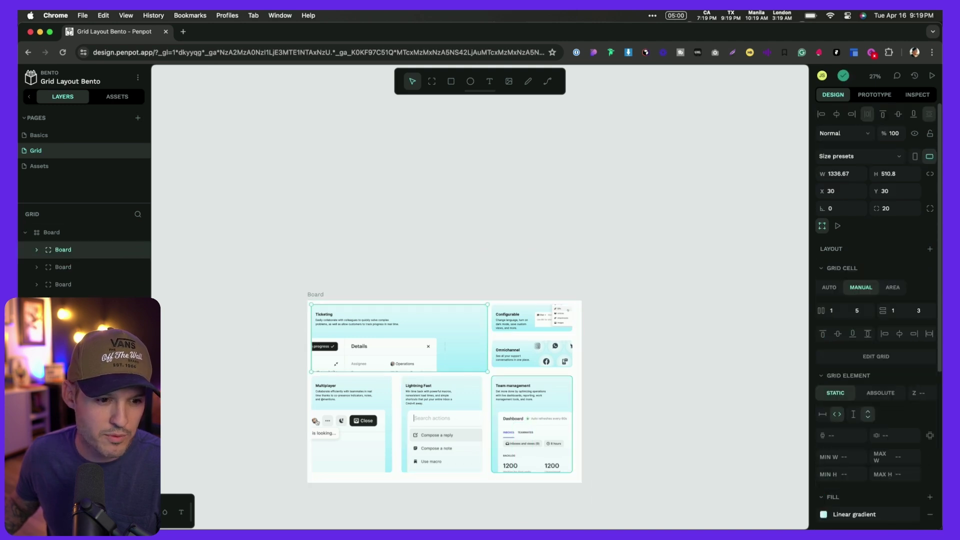
shift+click(63, 284)
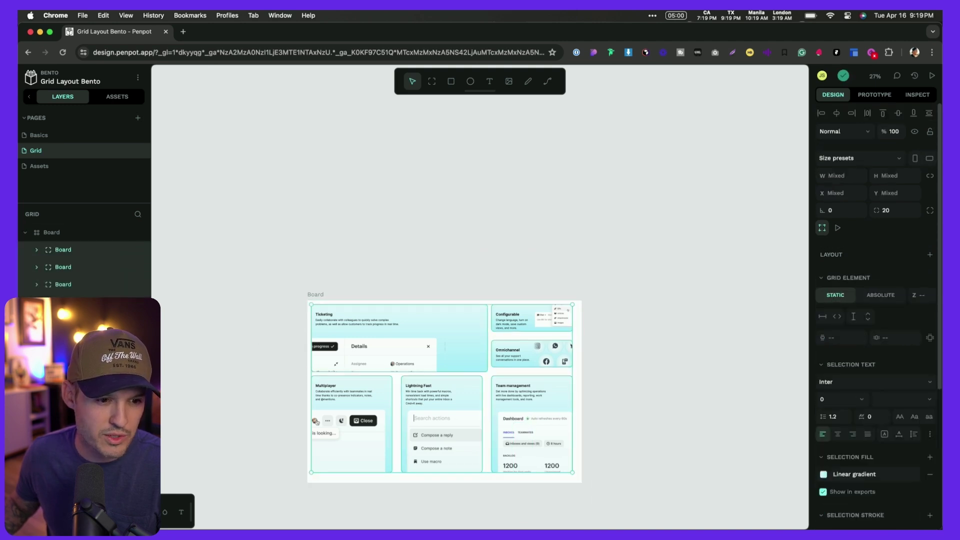
click(839, 317)
click(868, 316)
click(454, 270)
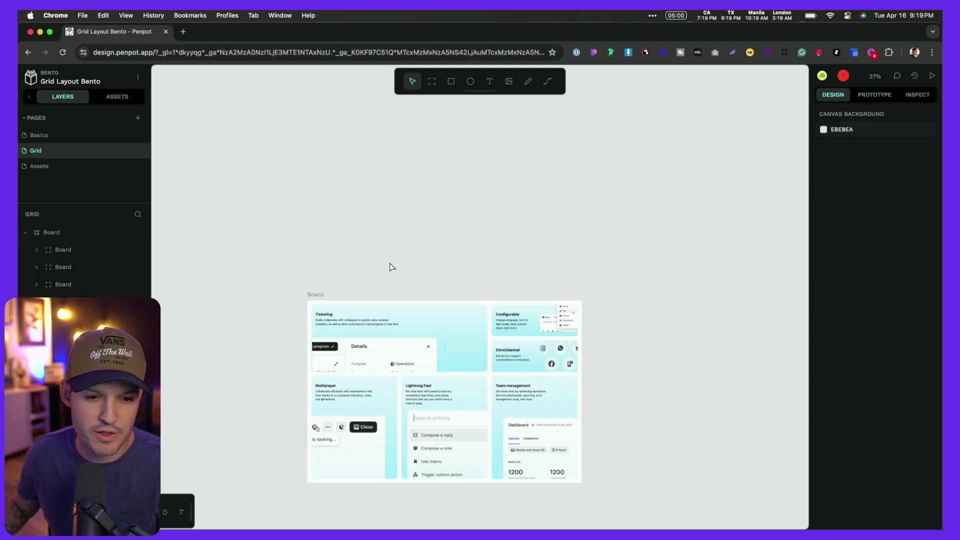
Step: Resize the bento board to 2039 × 1452 to check the cards stretch and reflow
scroll(391, 267, down, 2)
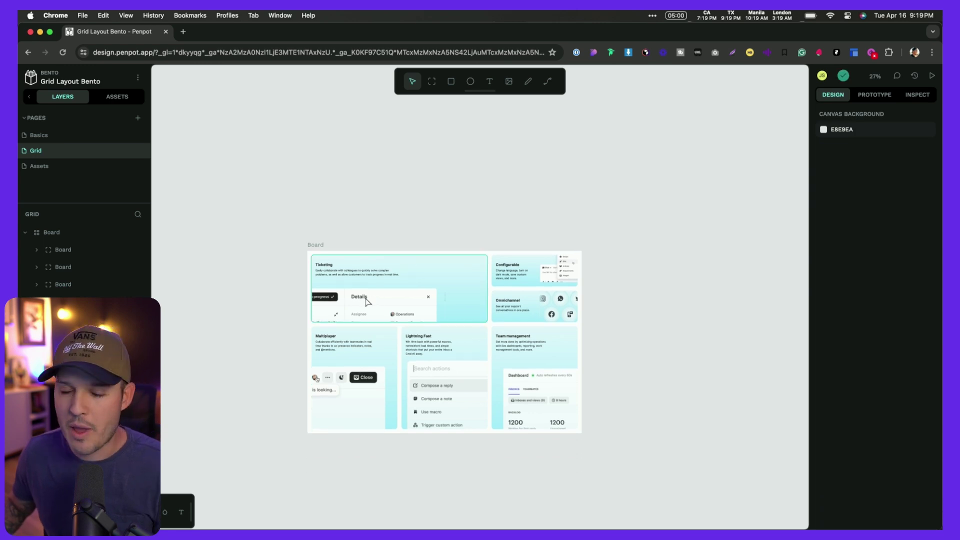
scroll(367, 300, up, 3)
drag(512, 332, 471, 268)
click(245, 158)
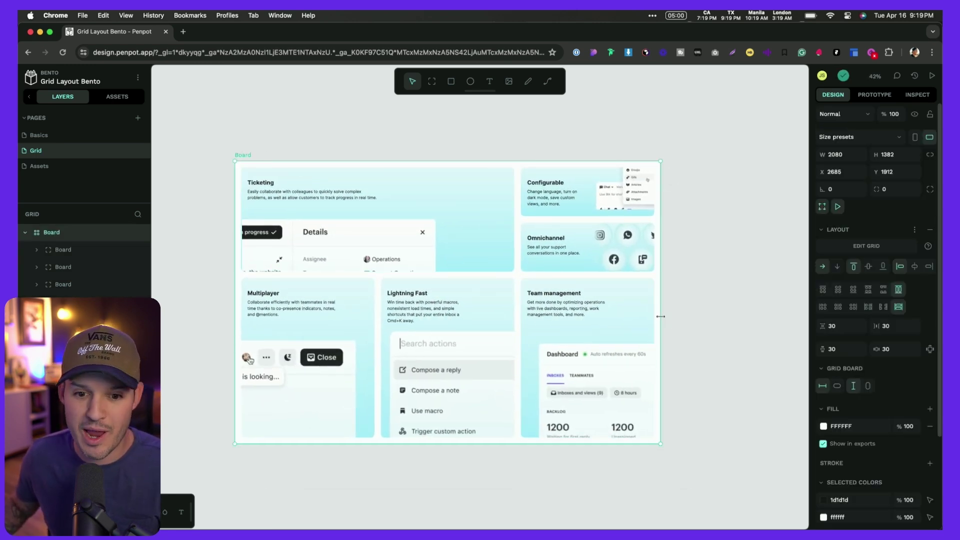
drag(661, 317, 737, 306)
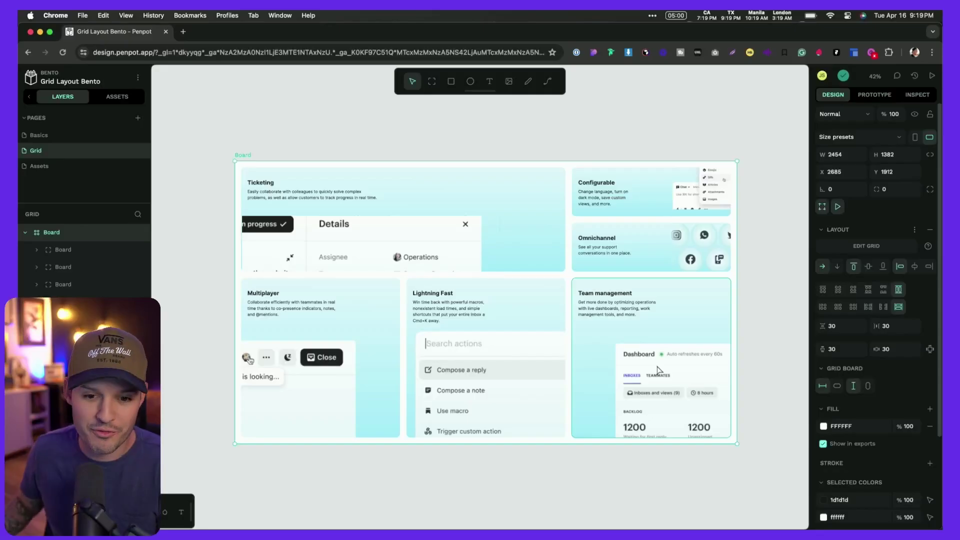
click(699, 364)
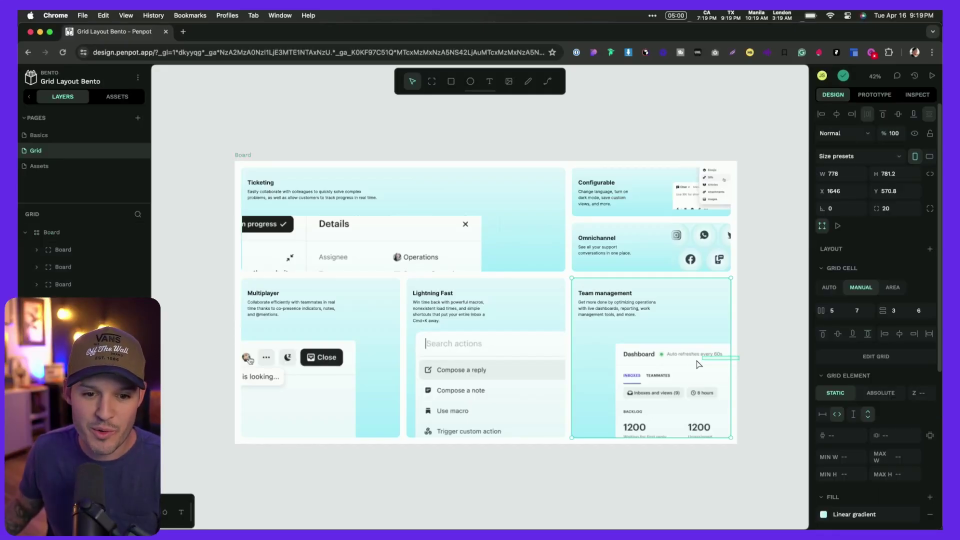
click(250, 156)
drag(738, 236, 677, 245)
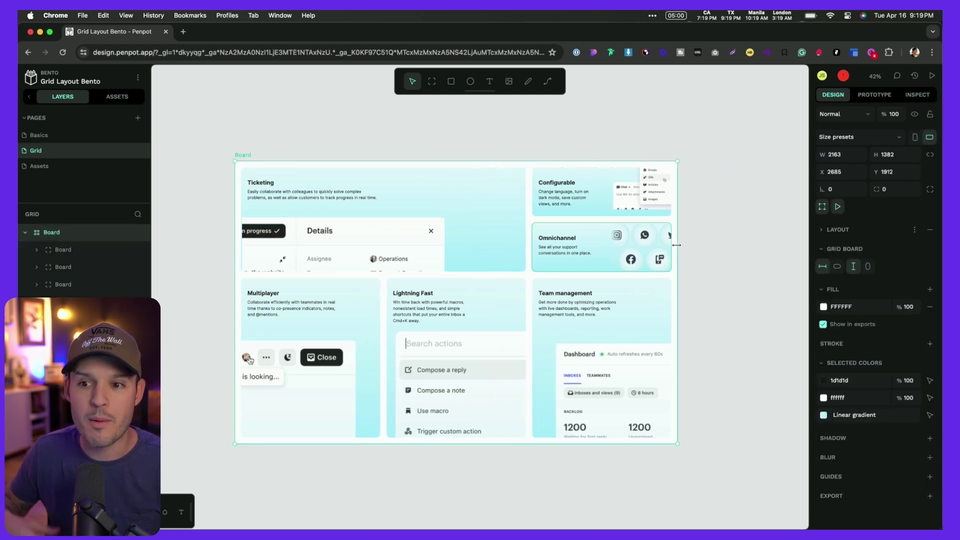
drag(677, 444, 651, 456)
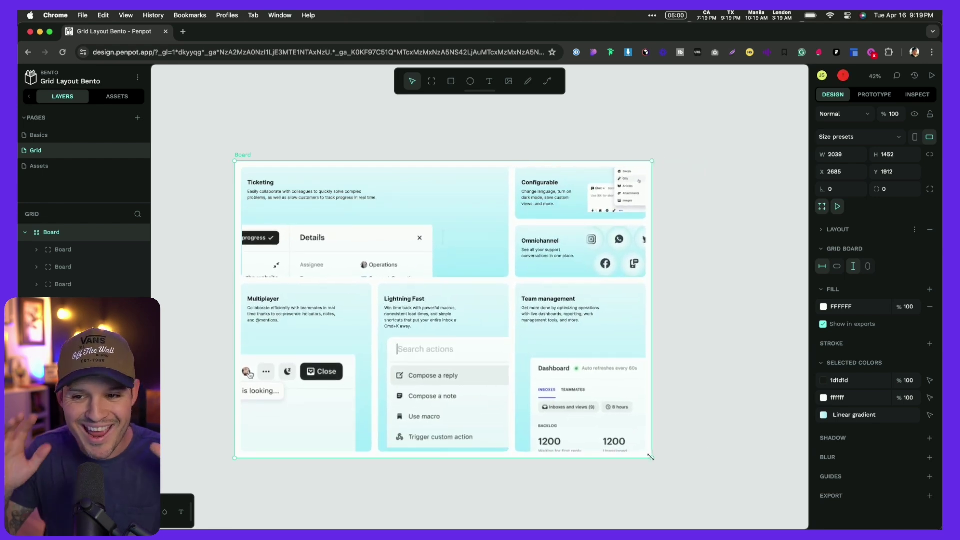